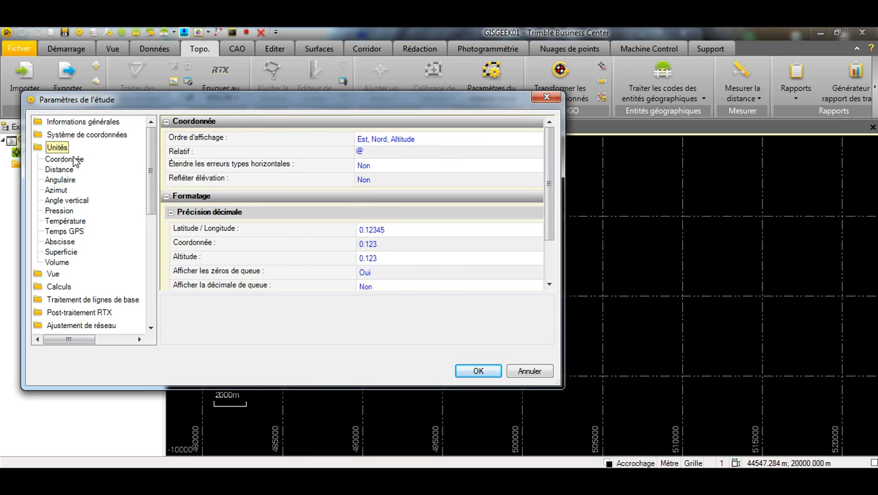
Set the decimal precision of grid coordinates to 0.1234 in the project's unit settings and apply the settings.
{"action": "left_click", "coordinate": [369, 246]}
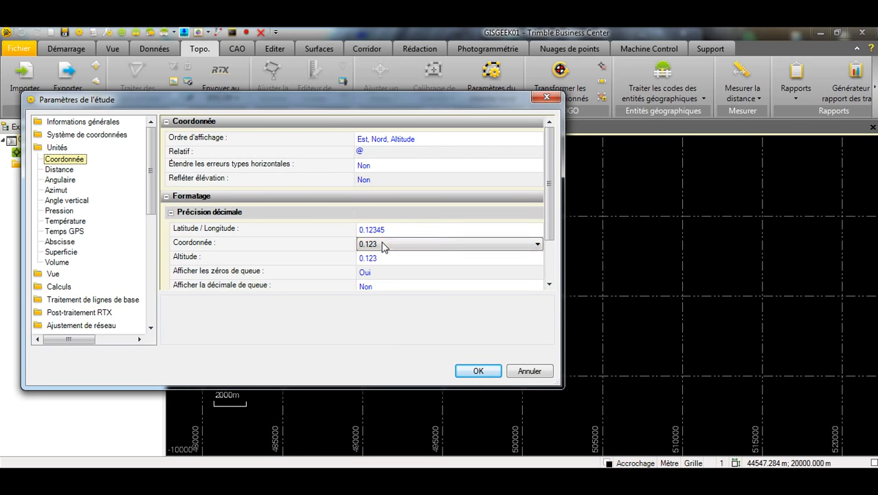
{"action": "left_click", "coordinate": [383, 245]}
{"action": "left_click", "coordinate": [371, 289]}
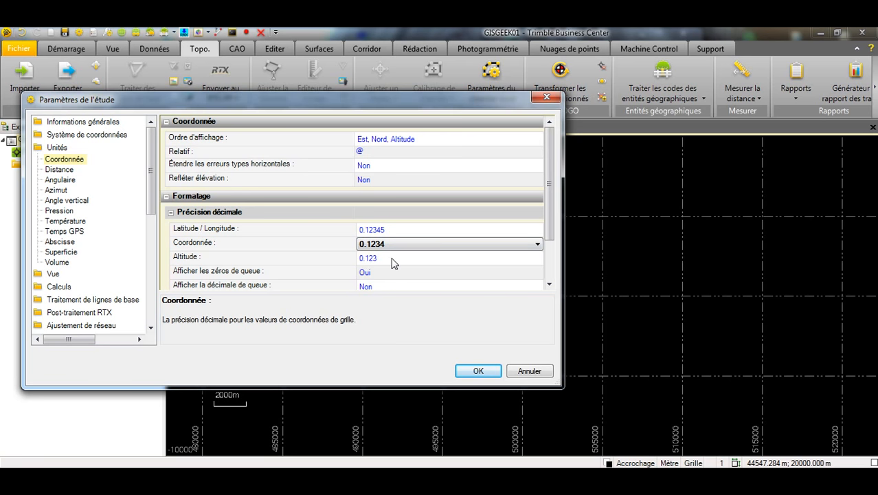
{"action": "left_click", "coordinate": [479, 370]}
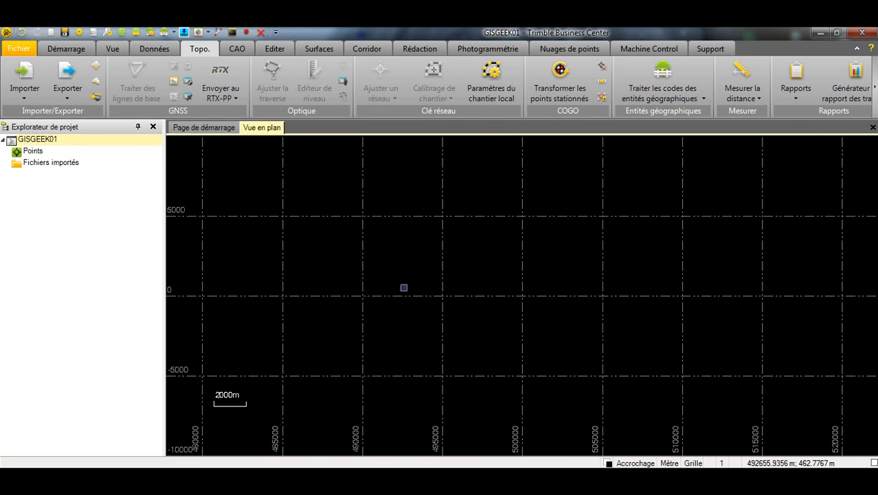
Start an import and choose the TBC\0505 folder as the import folder.
{"action": "left_click", "coordinate": [32, 68]}
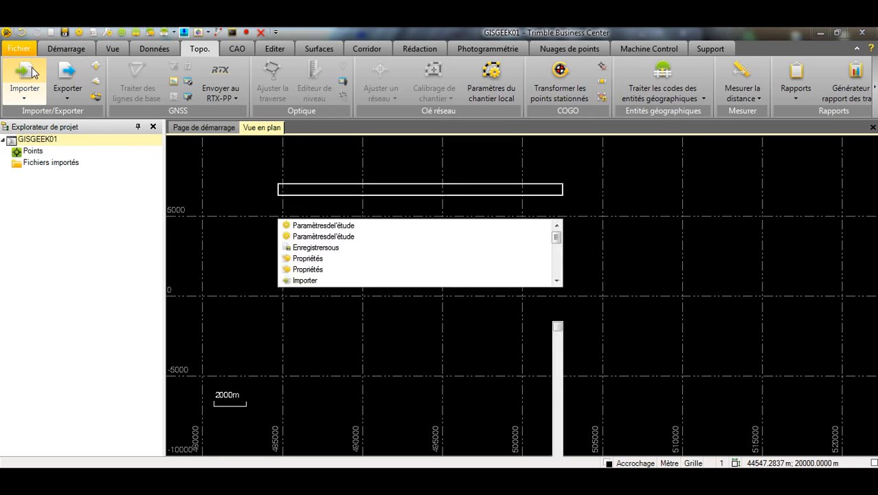
{"action": "left_click", "coordinate": [553, 209]}
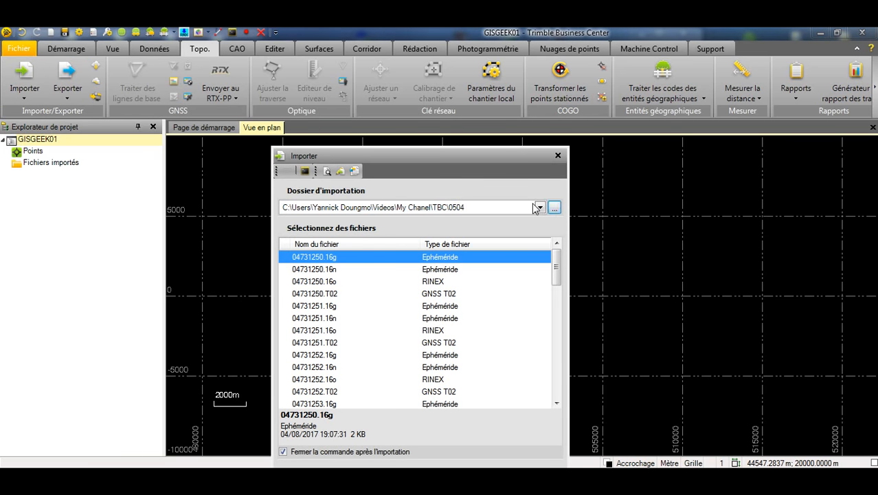
{"action": "left_click_drag", "start_coordinate": [544, 228], "coordinate": [540, 267]}
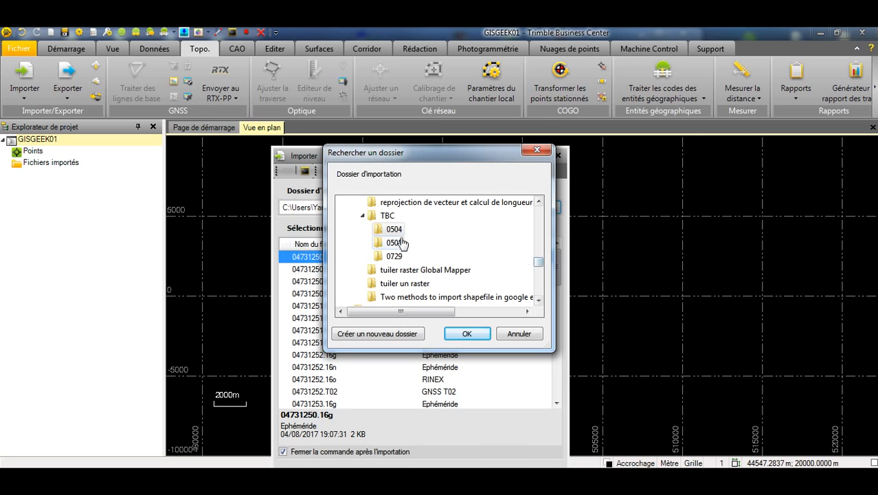
{"action": "left_click", "coordinate": [395, 244]}
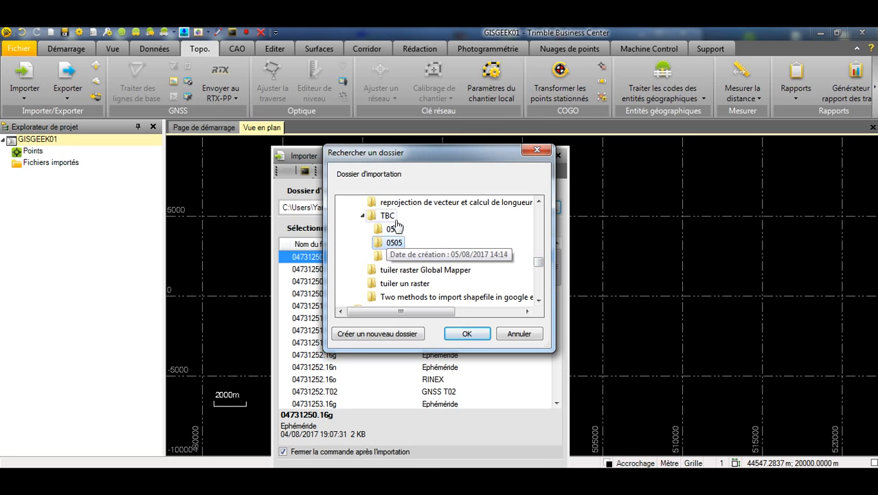
{"action": "left_click", "coordinate": [469, 334]}
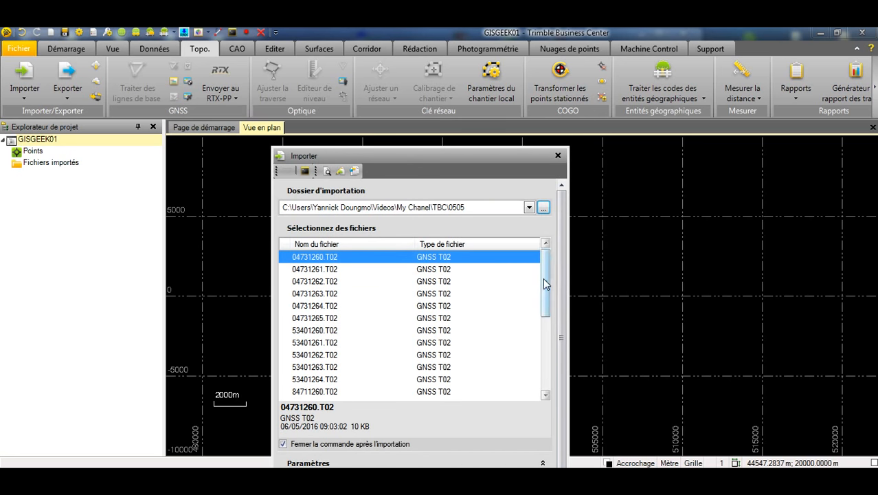
Select all GNSS T02 files in the folder, from 04731260.T02 to 99301264.T02, and import them.
{"action": "left_click_drag", "start_coordinate": [544, 288], "coordinate": [546, 344]}
{"action": "scroll", "coordinate": [371, 304], "scroll_direction": "down", "scroll_amount": 1}
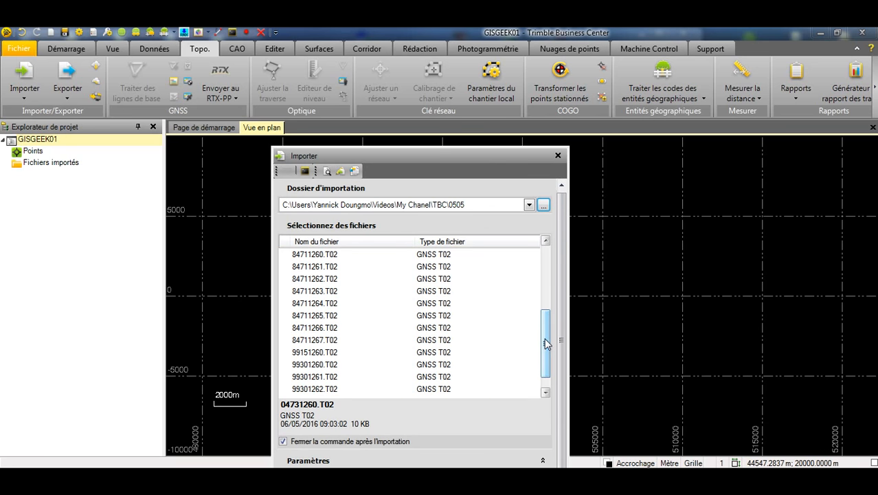
{"action": "left_click", "coordinate": [332, 388], "text": "shift"}
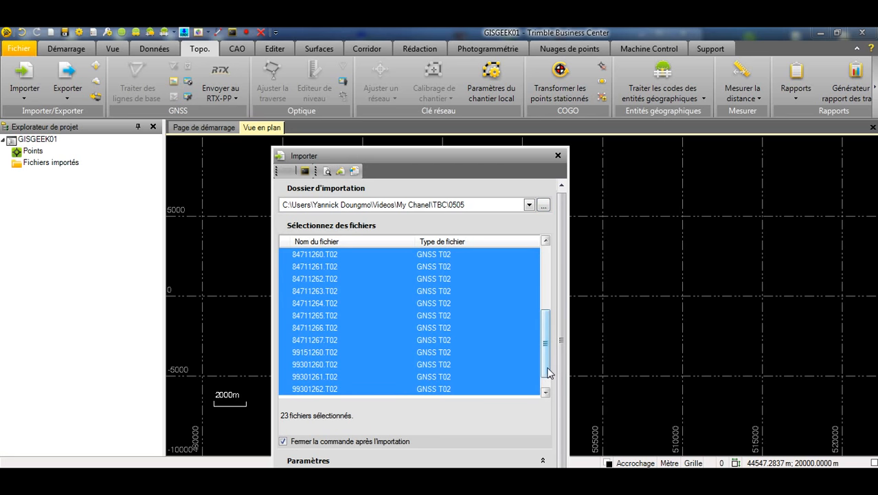
{"action": "left_click", "coordinate": [546, 391]}
{"action": "left_click", "coordinate": [360, 377], "text": "shift"}
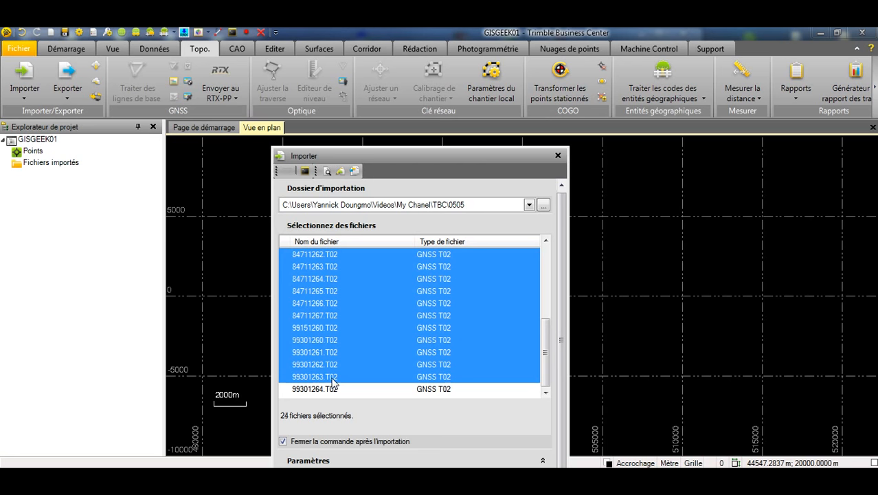
{"action": "left_click", "coordinate": [347, 389], "text": "shift"}
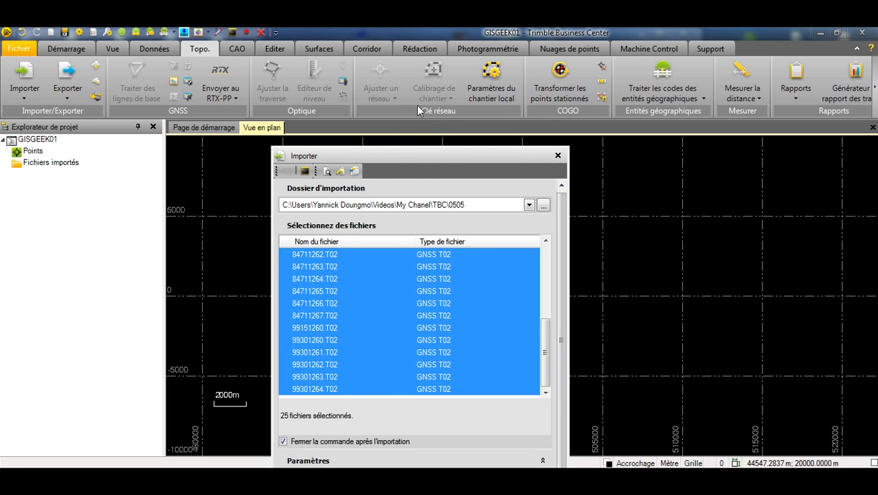
{"action": "left_click_drag", "start_coordinate": [431, 153], "coordinate": [455, 100]}
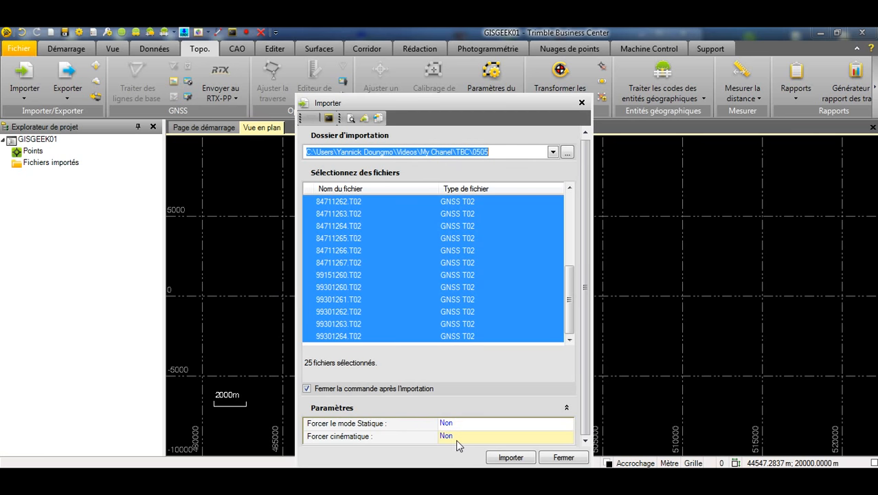
{"action": "left_click", "coordinate": [512, 458]}
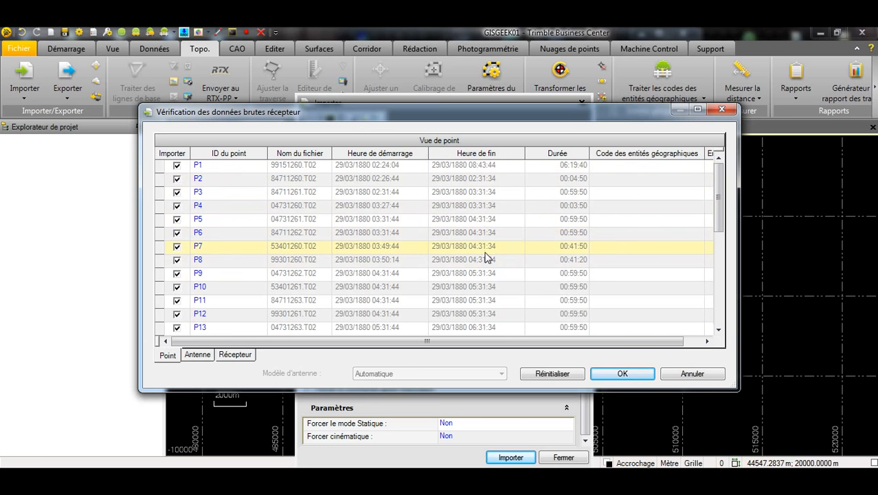
Examine the observation durations of the imported points in the raw receiver data check.
{"action": "left_click", "coordinate": [585, 169]}
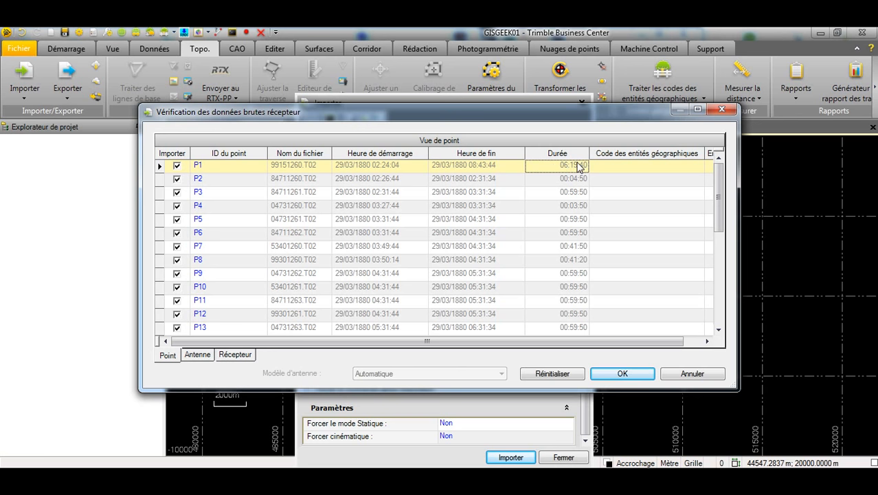
{"action": "left_click", "coordinate": [574, 180]}
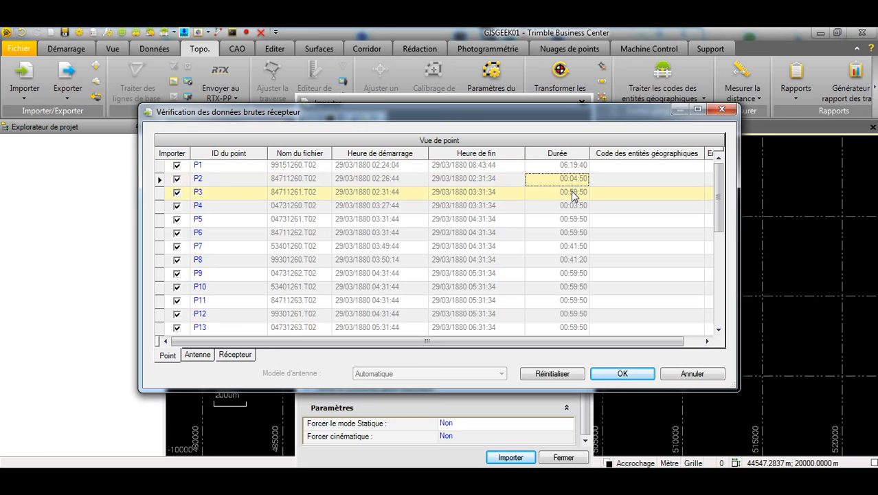
{"action": "left_click", "coordinate": [574, 193]}
{"action": "left_click", "coordinate": [575, 207]}
{"action": "left_click", "coordinate": [574, 219]}
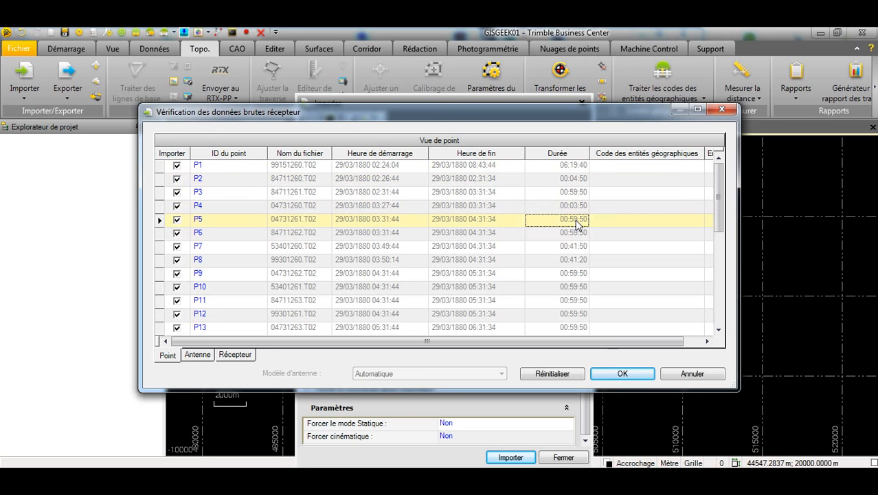
{"action": "left_click", "coordinate": [575, 166]}
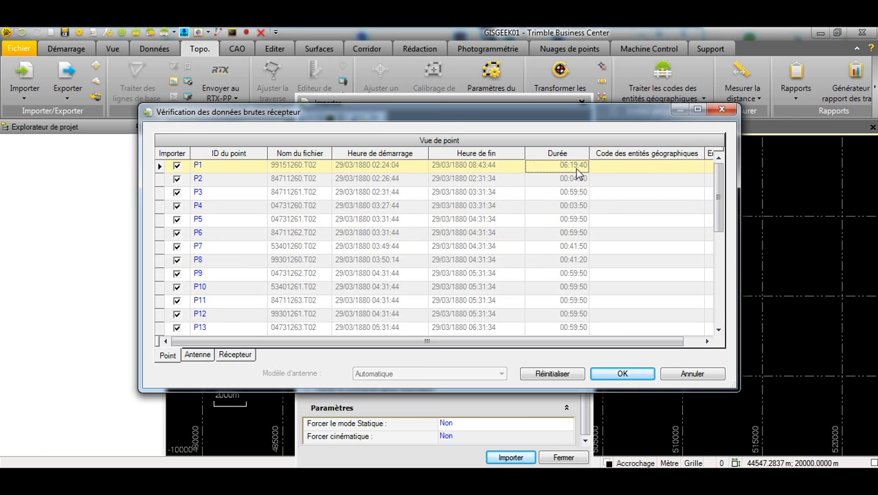
{"action": "scroll", "coordinate": [576, 266], "scroll_direction": "down", "scroll_amount": 4}
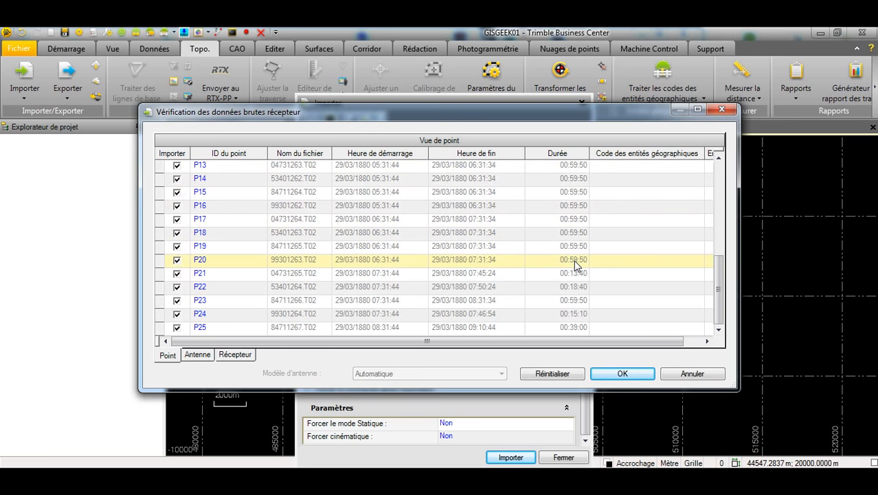
{"action": "scroll", "coordinate": [578, 266], "scroll_direction": "up", "scroll_amount": 4}
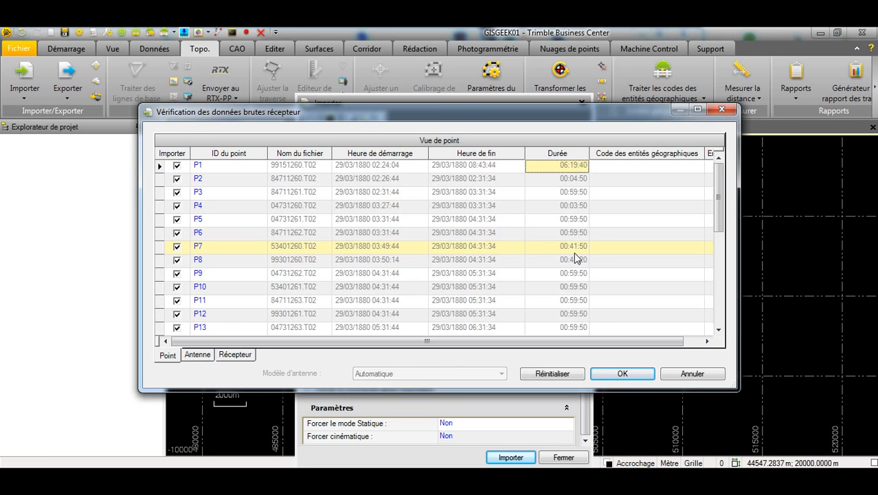
Review the antenna data in the raw data check, examining the antenna type, measurement method options and height of P1.
{"action": "left_click", "coordinate": [198, 355]}
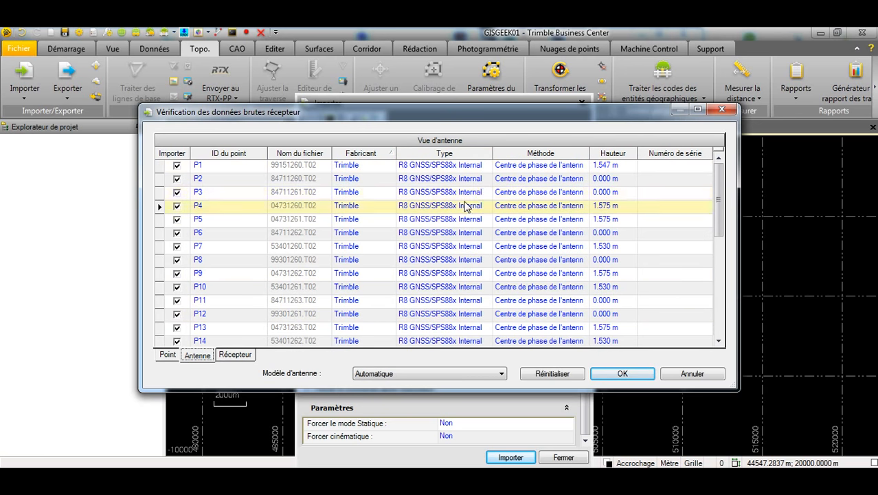
{"action": "left_click", "coordinate": [431, 168]}
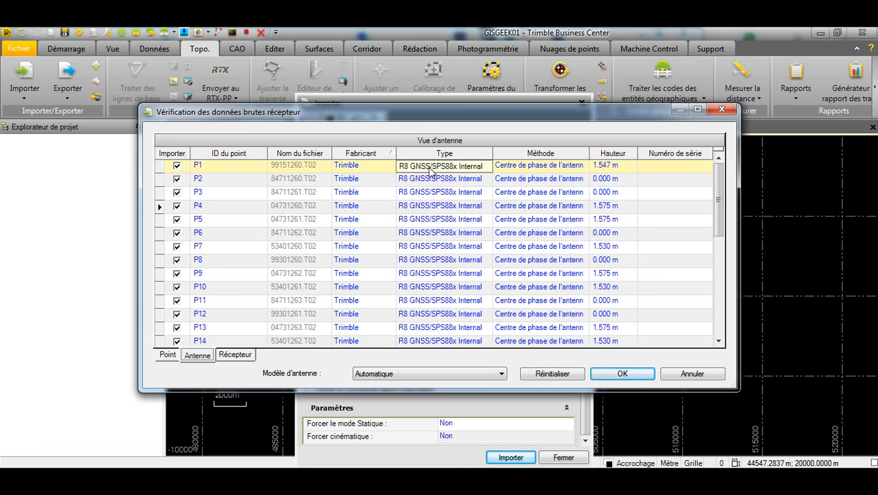
{"action": "left_click", "coordinate": [430, 168]}
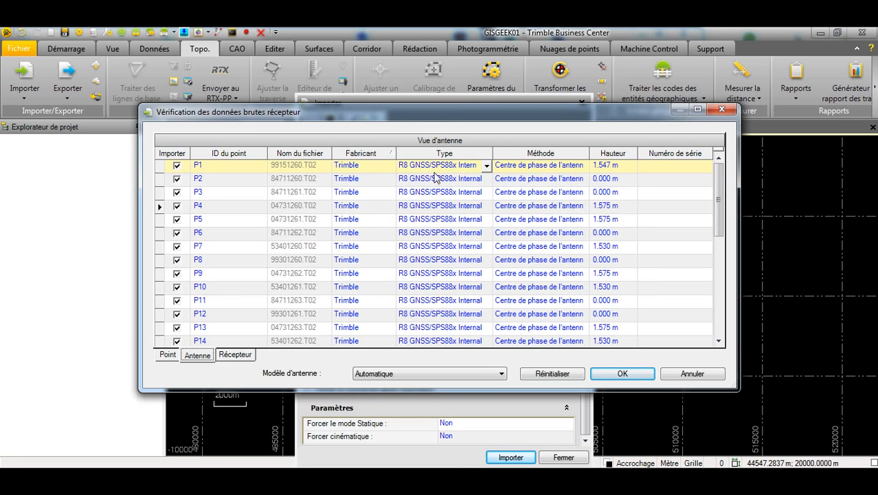
{"action": "left_click", "coordinate": [570, 166]}
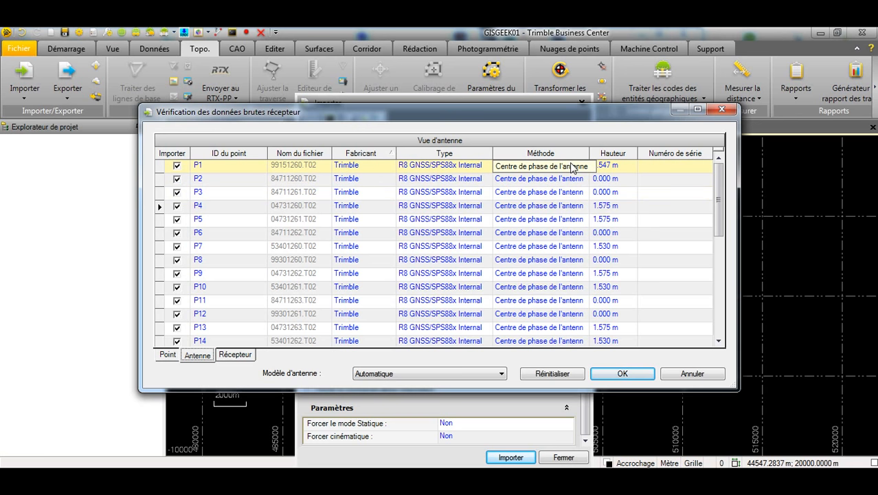
{"action": "left_click", "coordinate": [583, 166]}
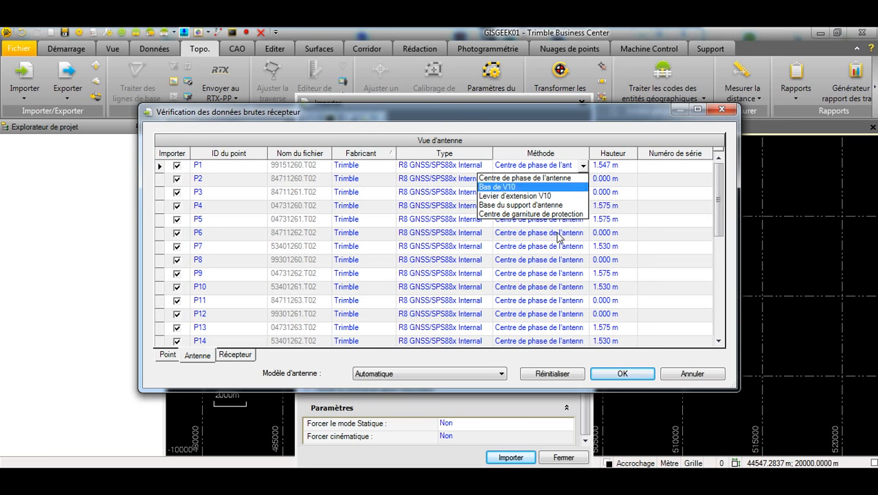
{"action": "left_click", "coordinate": [536, 121]}
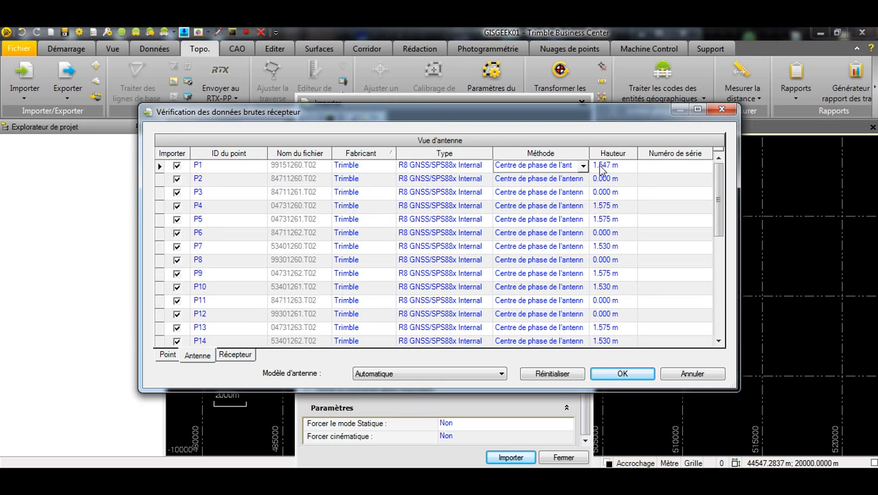
{"action": "left_click", "coordinate": [622, 169]}
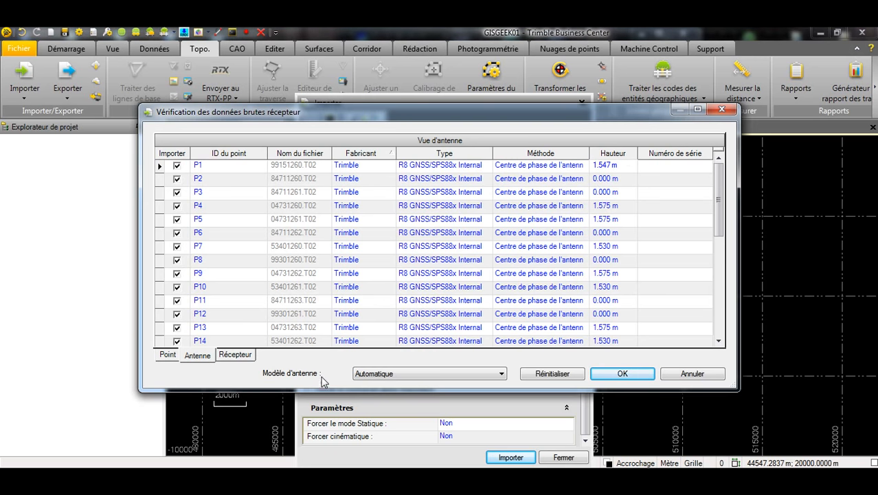
Review the receiver data, and examine the antenna manufacturer and type options of P1 and the method options of P2.
{"action": "left_click", "coordinate": [237, 355]}
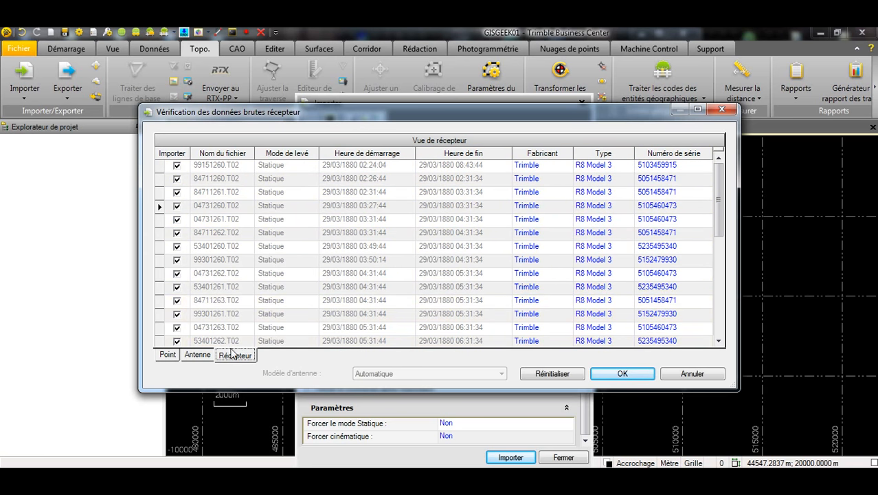
{"action": "left_click", "coordinate": [198, 355]}
{"action": "left_click", "coordinate": [337, 167]}
{"action": "left_click", "coordinate": [370, 168]}
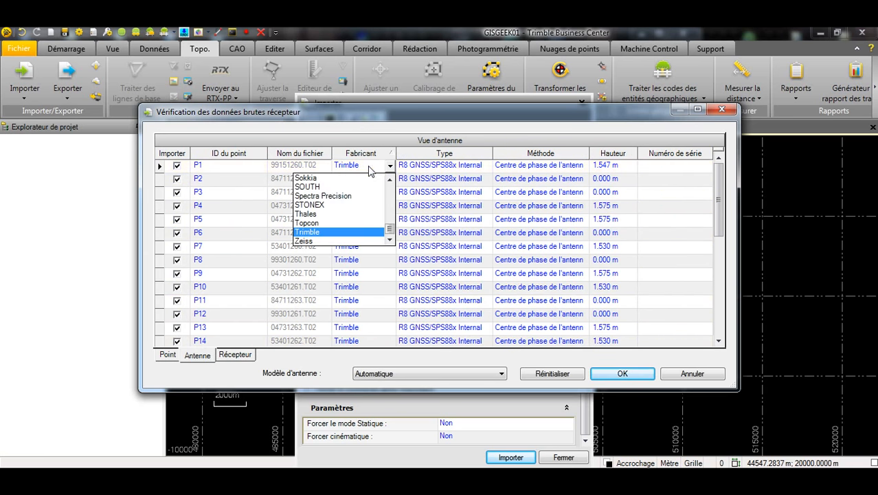
{"action": "left_click", "coordinate": [462, 173]}
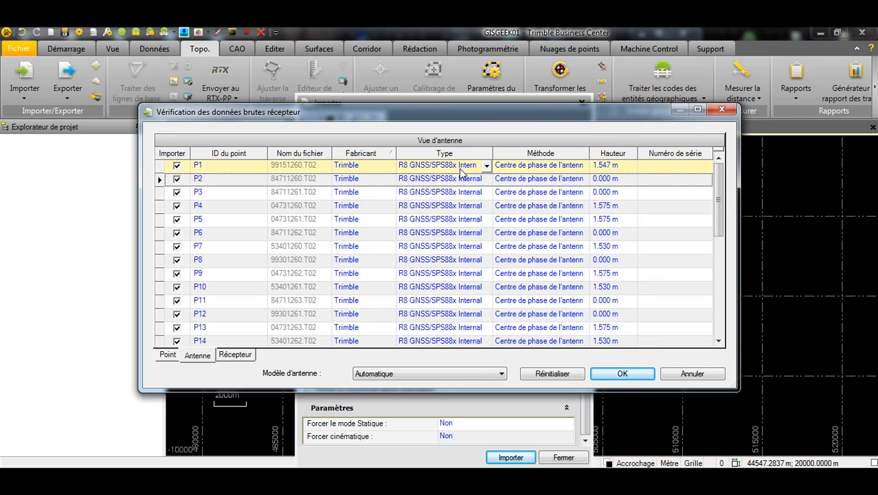
{"action": "left_click", "coordinate": [461, 168]}
{"action": "left_click", "coordinate": [527, 176]}
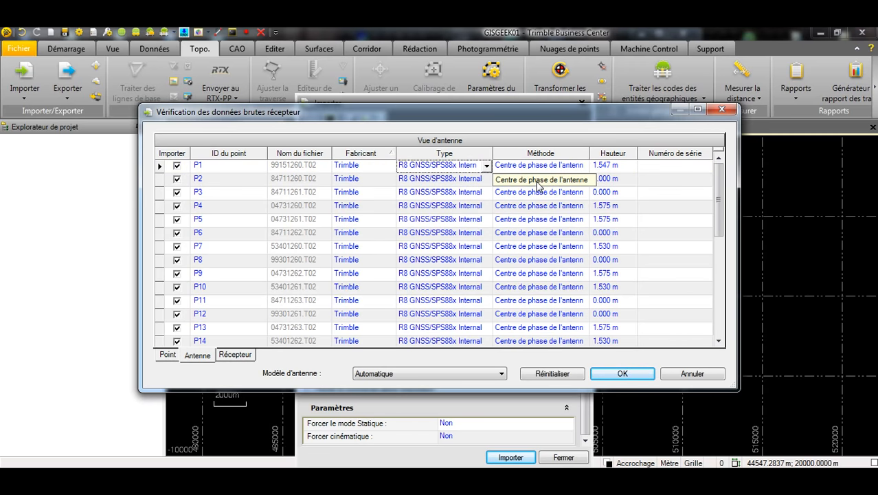
{"action": "left_click", "coordinate": [537, 182]}
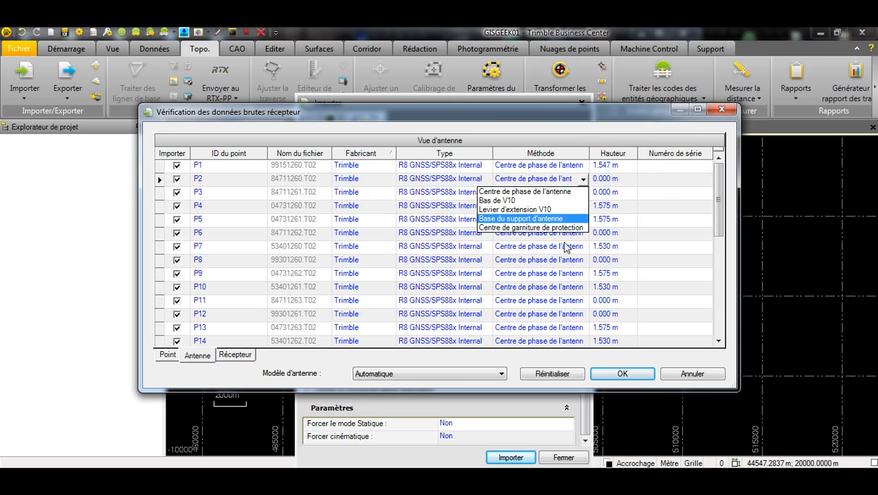
{"action": "left_click", "coordinate": [585, 120]}
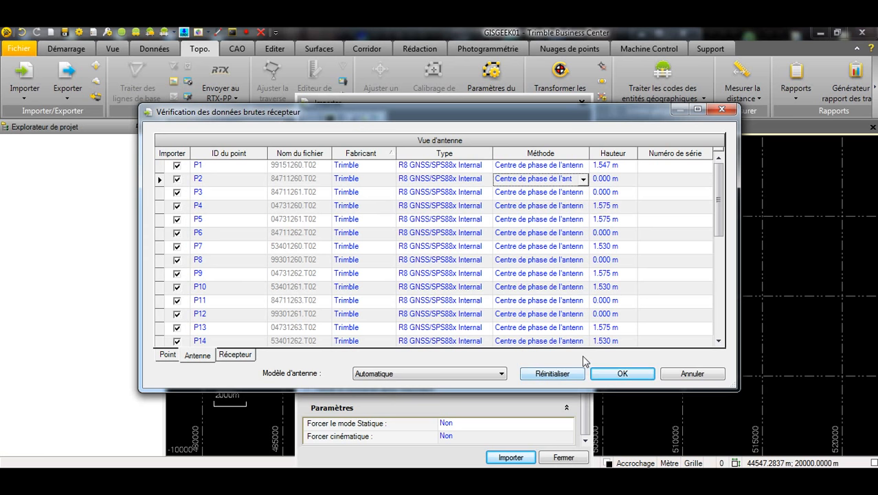
Accept the raw receiver data check to complete the import and expand the Points list in the project explorer.
{"action": "left_click", "coordinate": [622, 373]}
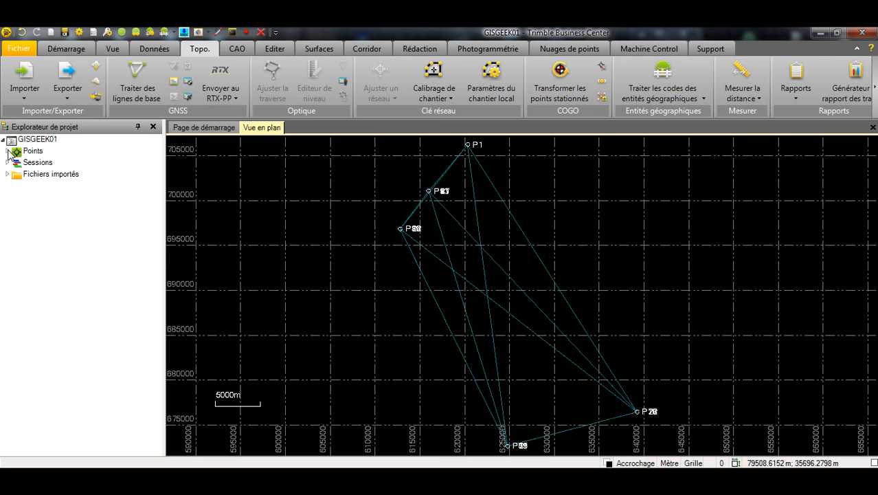
{"action": "left_click", "coordinate": [7, 152]}
{"action": "scroll", "coordinate": [61, 191], "scroll_direction": "down", "scroll_amount": 1}
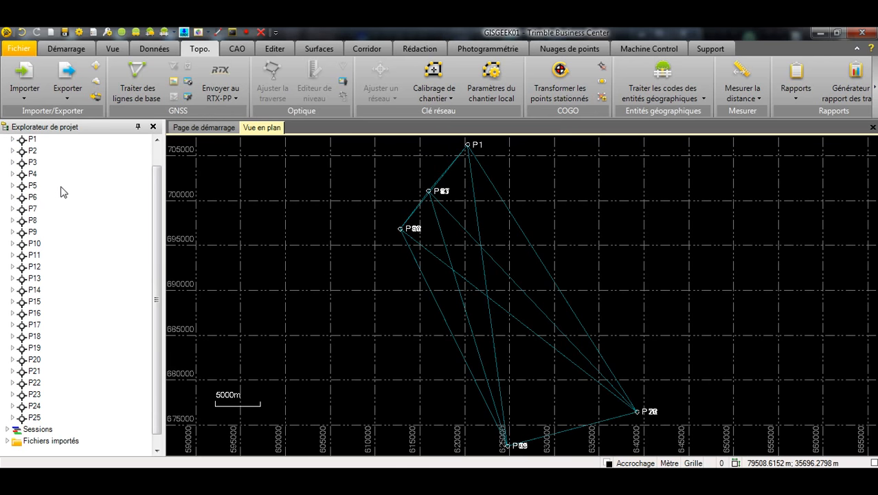
Collapse the Points list and examine the baselines listed under Sessions in the project explorer.
{"action": "scroll", "coordinate": [60, 191], "scroll_direction": "up", "scroll_amount": 1}
{"action": "left_click", "coordinate": [8, 152]}
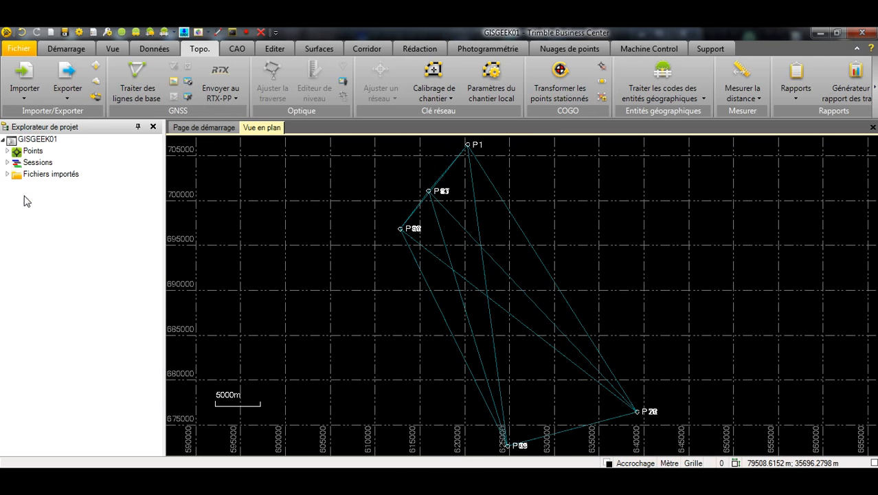
{"action": "left_click", "coordinate": [8, 162]}
{"action": "scroll", "coordinate": [59, 185], "scroll_direction": "down", "scroll_amount": 9}
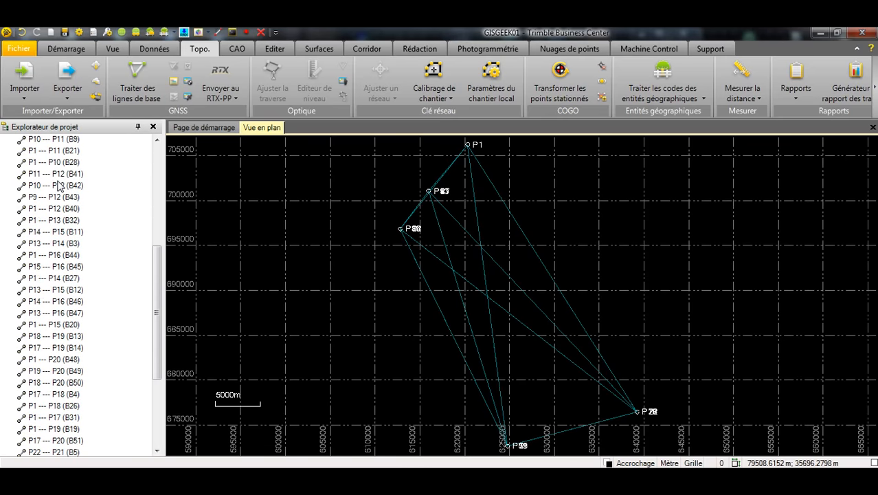
{"action": "scroll", "coordinate": [59, 185], "scroll_direction": "up", "scroll_amount": 9}
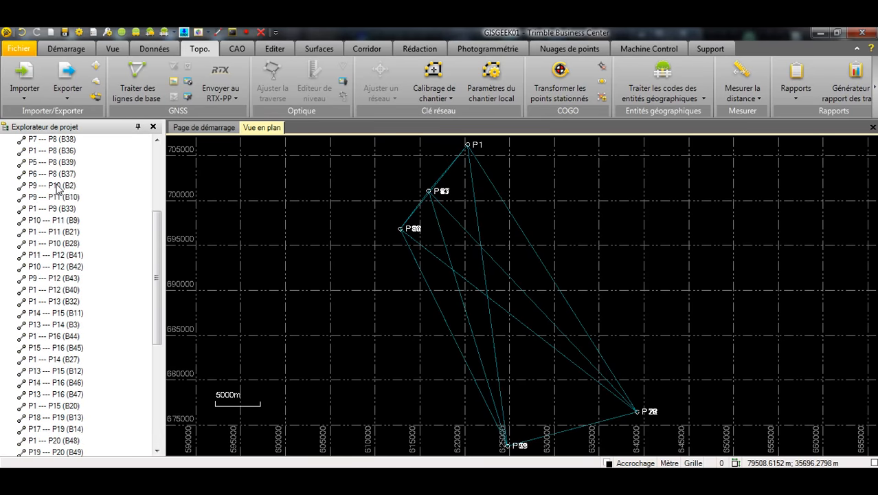
{"action": "left_click", "coordinate": [7, 163]}
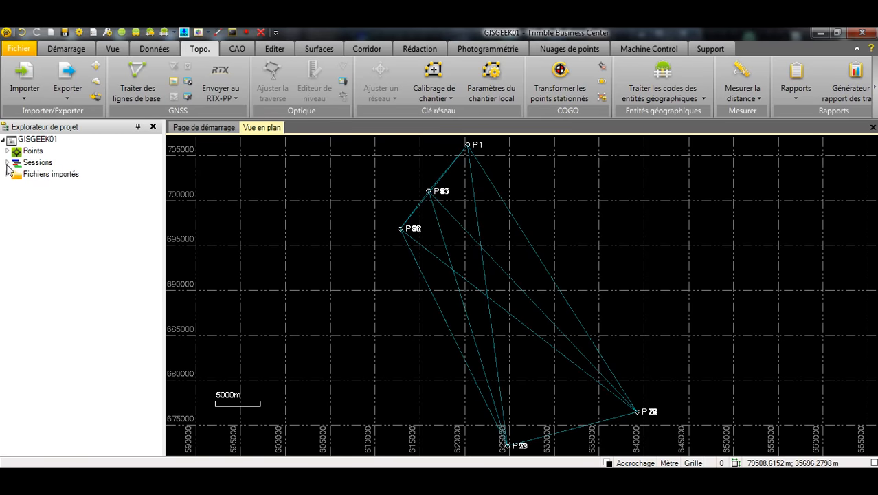
Open a new time view of the sessions and examine the observation periods of the baselines from P1 --- P2 to P1 --- P25.
{"action": "right_click", "coordinate": [42, 165]}
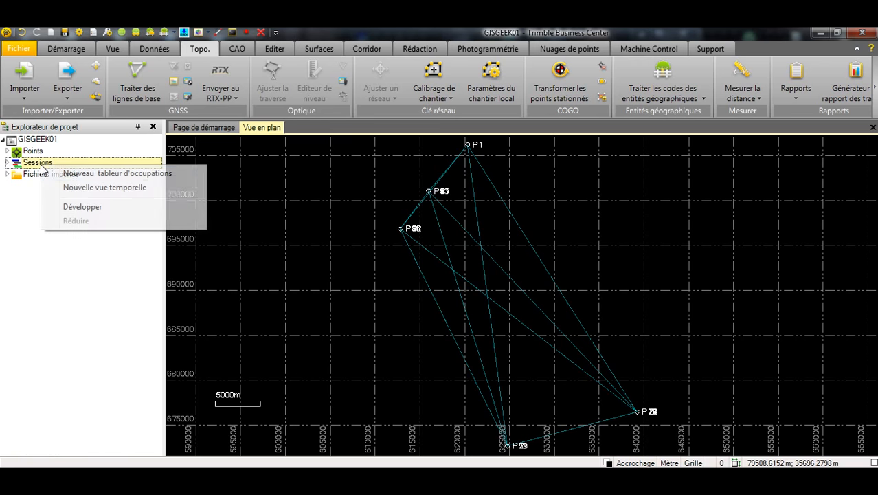
{"action": "left_click", "coordinate": [91, 188]}
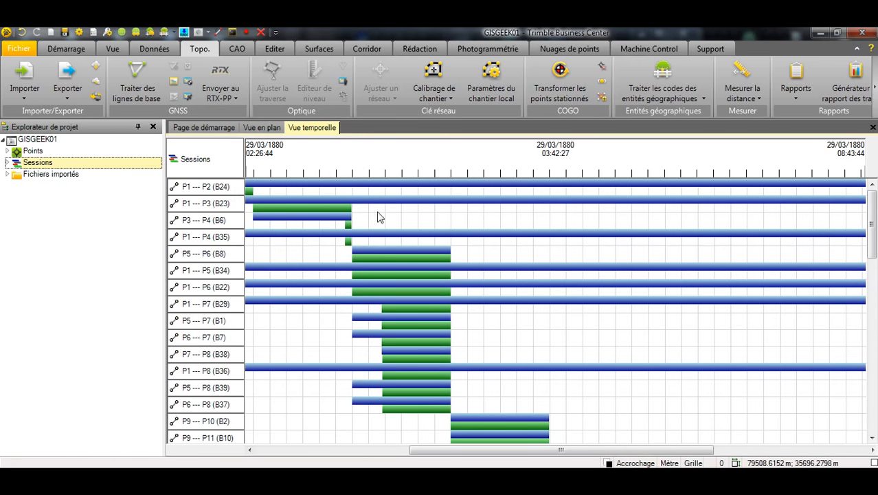
{"action": "scroll", "coordinate": [516, 239], "scroll_direction": "down", "scroll_amount": 2}
{"action": "scroll", "coordinate": [398, 206], "scroll_direction": "up", "scroll_amount": 2}
{"action": "scroll", "coordinate": [502, 242], "scroll_direction": "down", "scroll_amount": 3}
{"action": "scroll", "coordinate": [506, 230], "scroll_direction": "up", "scroll_amount": 3}
{"action": "left_click", "coordinate": [503, 190]}
{"action": "scroll", "coordinate": [519, 209], "scroll_direction": "down", "scroll_amount": 5}
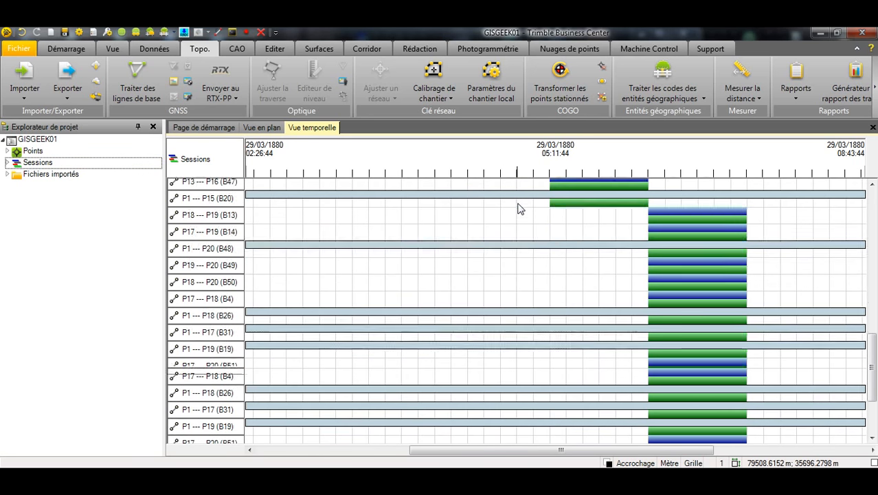
{"action": "scroll", "coordinate": [519, 208], "scroll_direction": "down", "scroll_amount": 2}
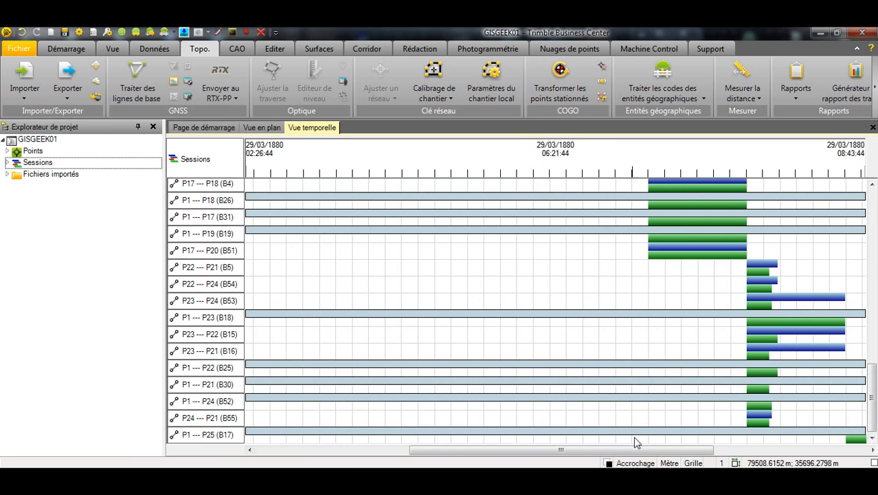
Try to shift the session timeline horizontally, dismiss the error reports and close the time view.
{"action": "left_click_drag", "start_coordinate": [638, 450], "coordinate": [842, 451]}
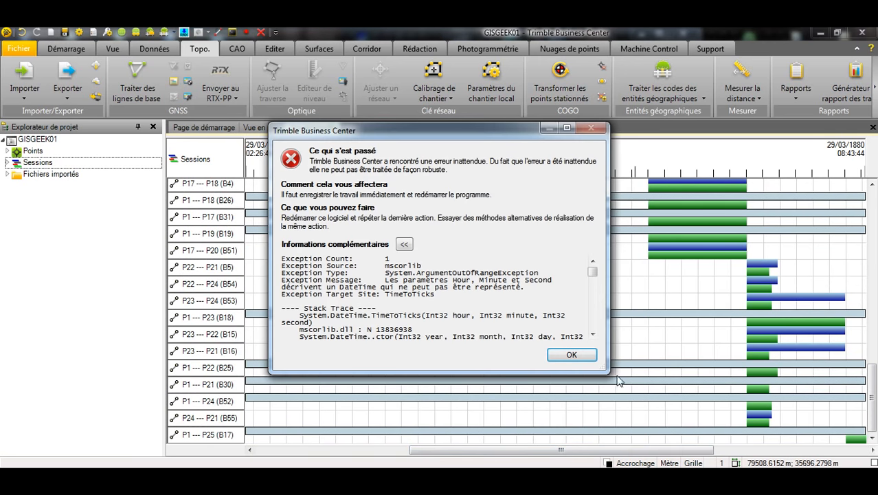
{"action": "left_click", "coordinate": [572, 355]}
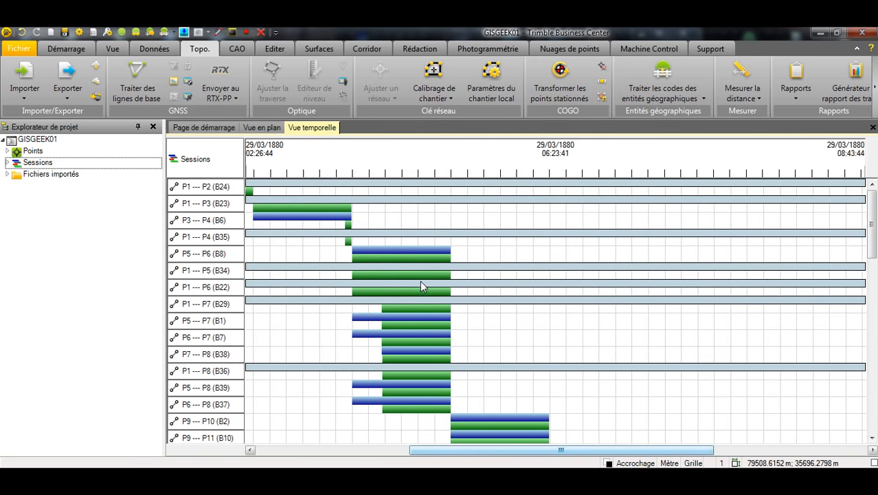
{"action": "scroll", "coordinate": [715, 371], "scroll_direction": "down", "scroll_amount": 5}
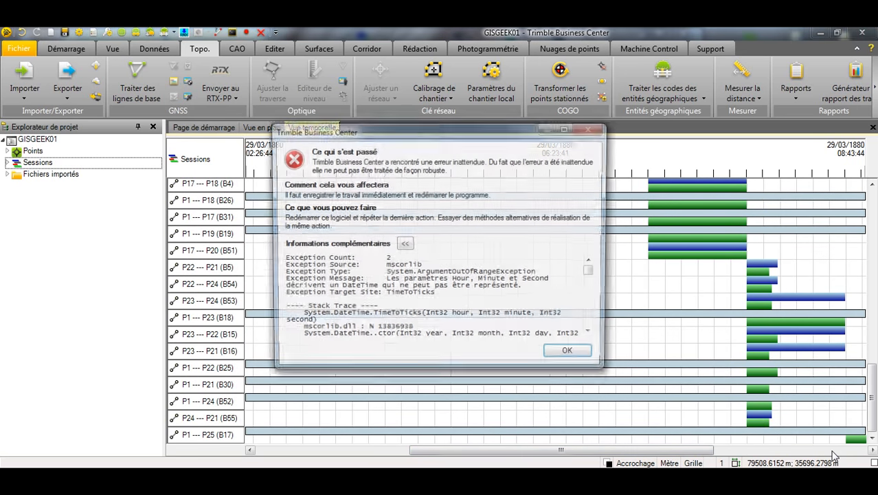
{"action": "left_click", "coordinate": [570, 353]}
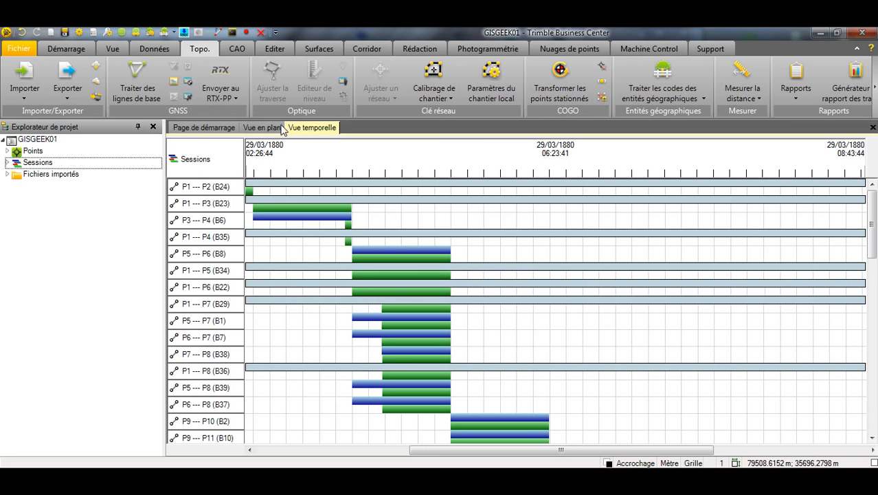
{"action": "middle_click", "coordinate": [303, 131]}
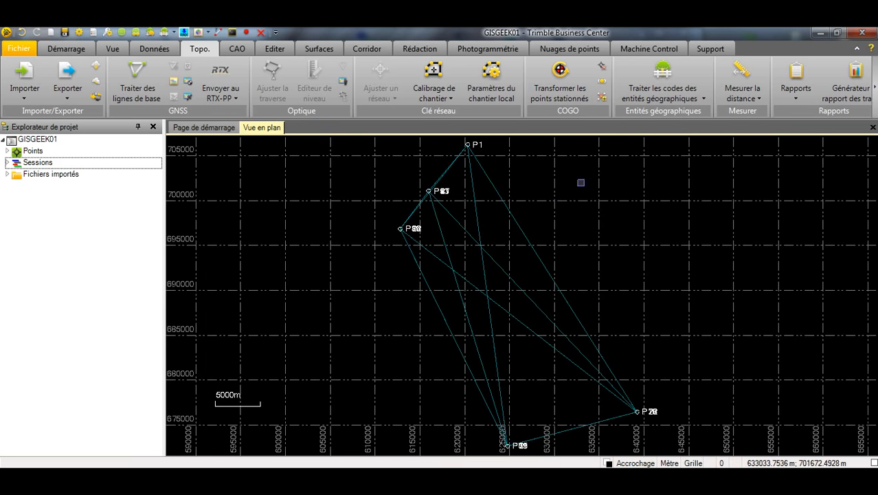
Set the latitude, longitude and height of P1's global coordinate (99151260.T02) to control quality (Qualité de contrôle).
{"action": "left_click", "coordinate": [8, 151]}
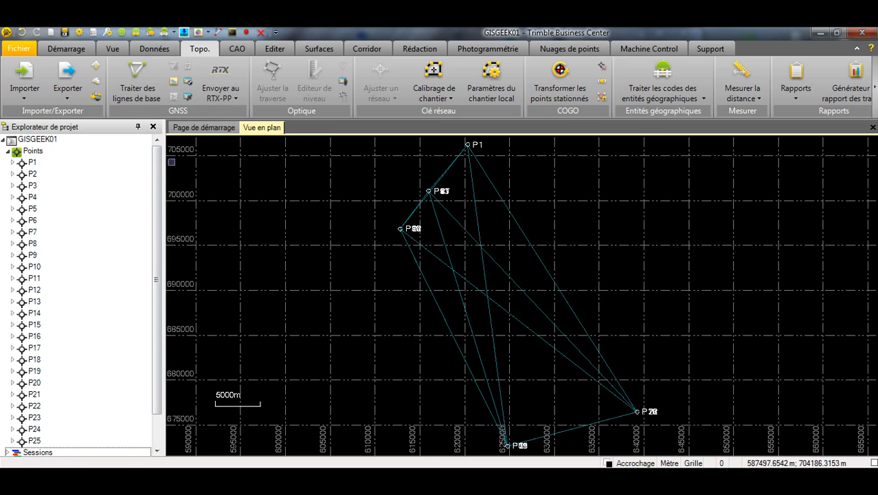
{"action": "scroll", "coordinate": [163, 238], "scroll_direction": "down", "scroll_amount": 1}
{"action": "scroll", "coordinate": [159, 195], "scroll_direction": "up", "scroll_amount": 1}
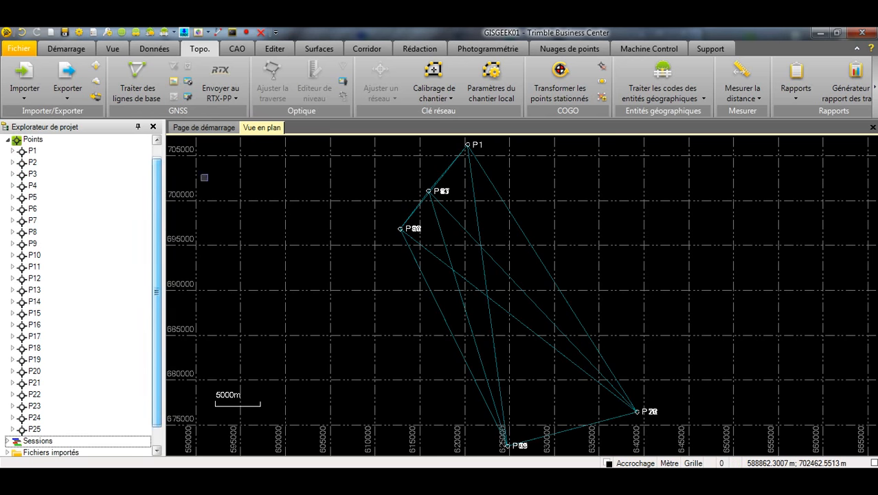
{"action": "left_click", "coordinate": [14, 150]}
{"action": "right_click", "coordinate": [42, 165]}
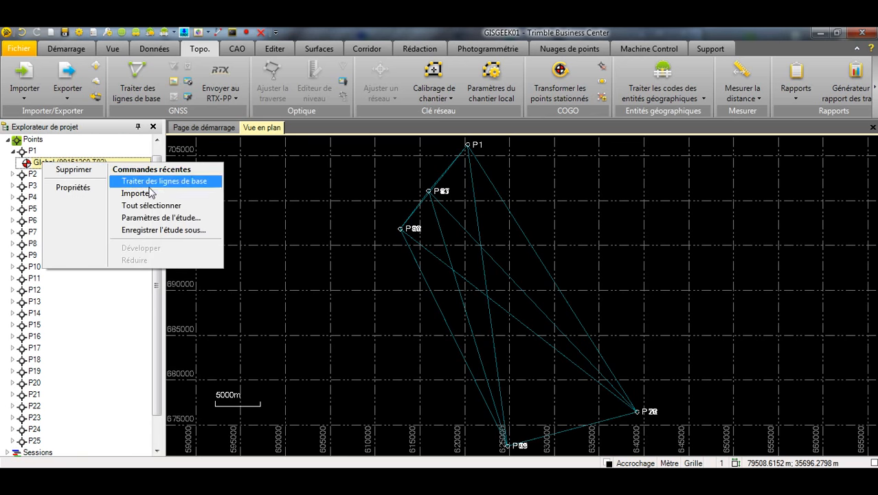
{"action": "left_click", "coordinate": [74, 188]}
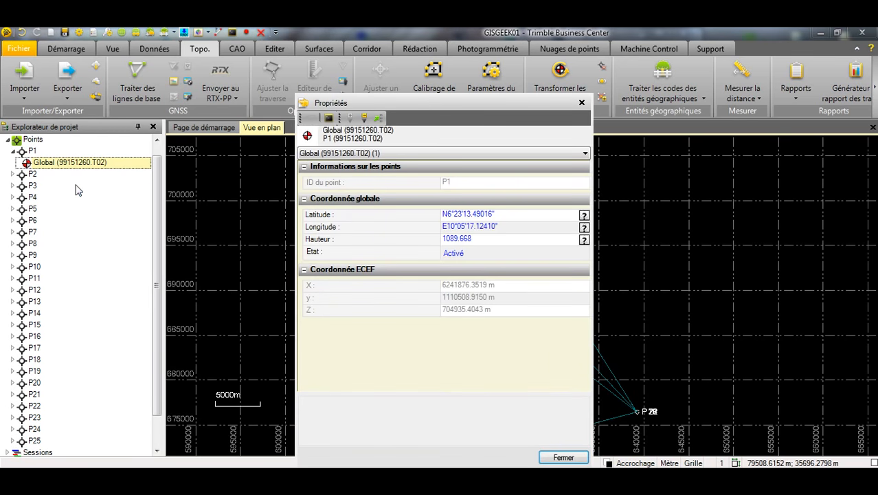
{"action": "left_click", "coordinate": [584, 216]}
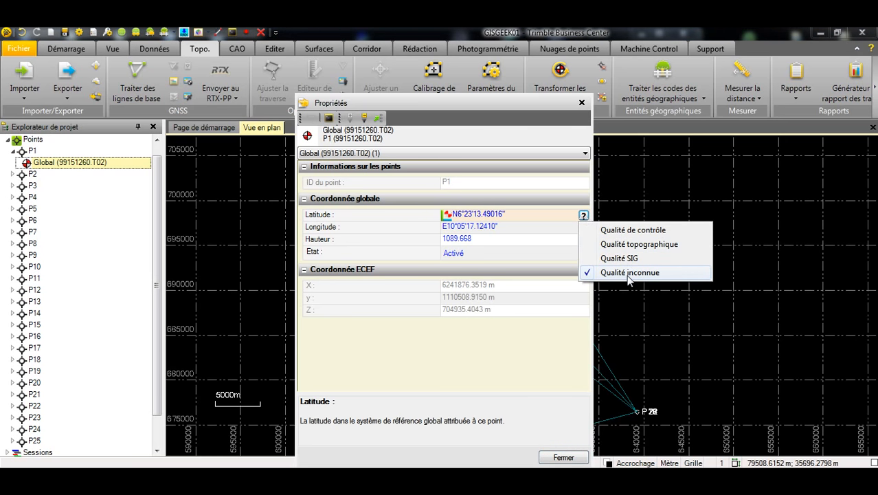
{"action": "left_click", "coordinate": [626, 237]}
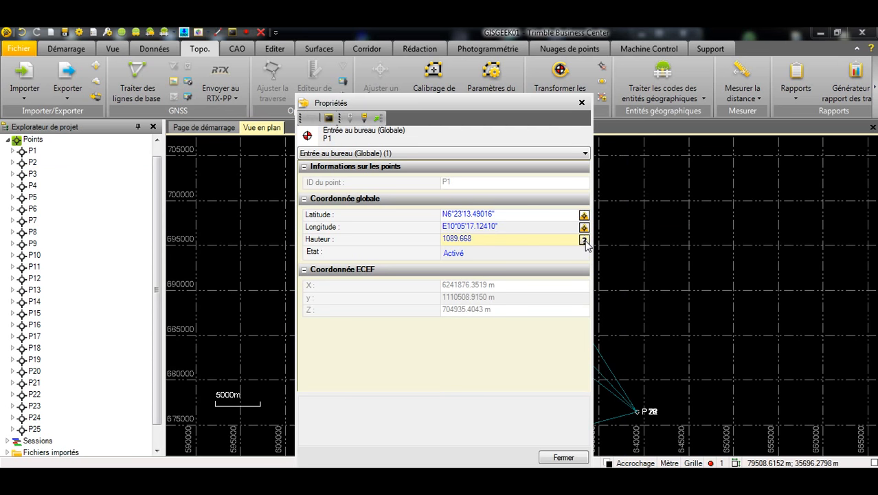
{"action": "left_click", "coordinate": [585, 242]}
{"action": "left_click", "coordinate": [610, 253]}
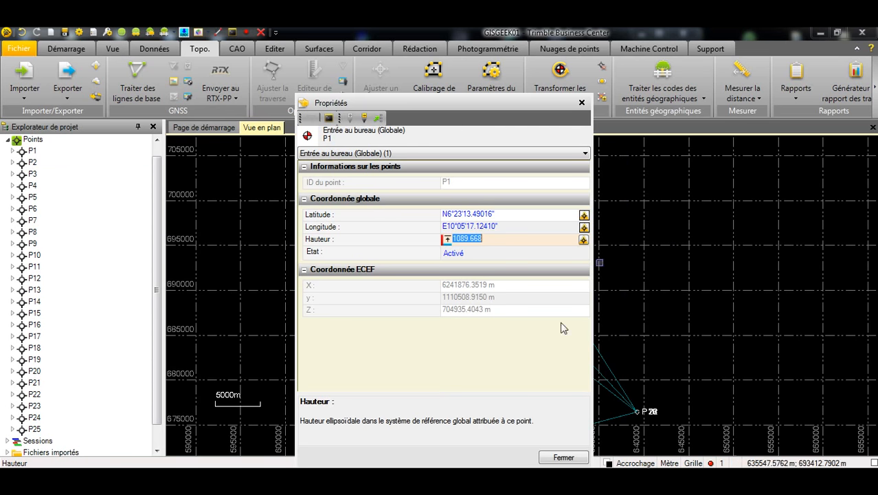
{"action": "left_click", "coordinate": [563, 457]}
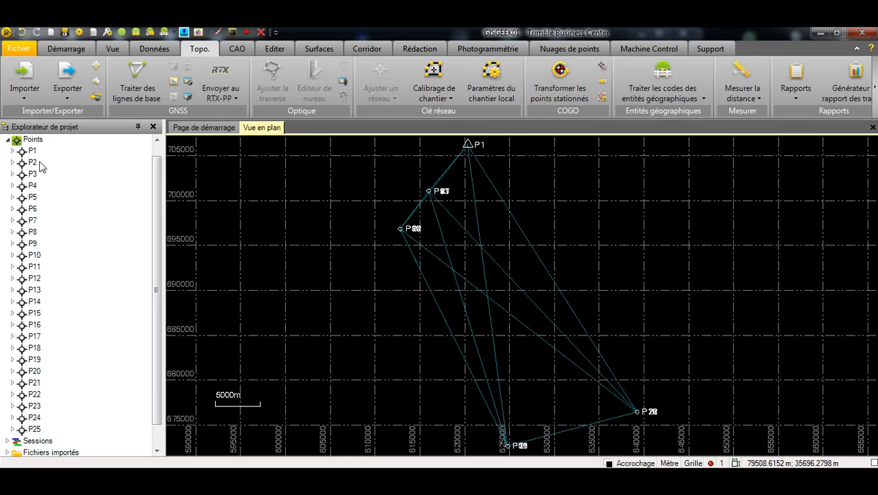
Examine the coordinate entries under P1 and P2 in the project explorer's Points list.
{"action": "left_click", "coordinate": [13, 151]}
{"action": "right_click", "coordinate": [44, 163]}
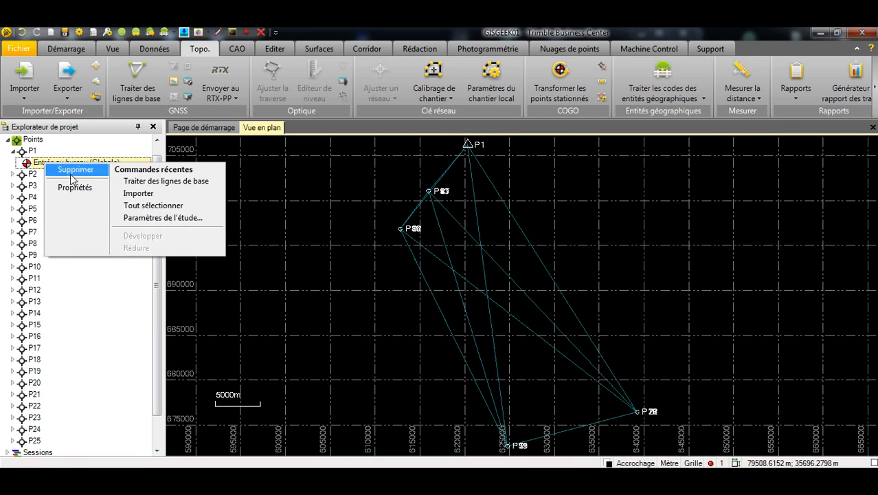
{"action": "left_click", "coordinate": [156, 151]}
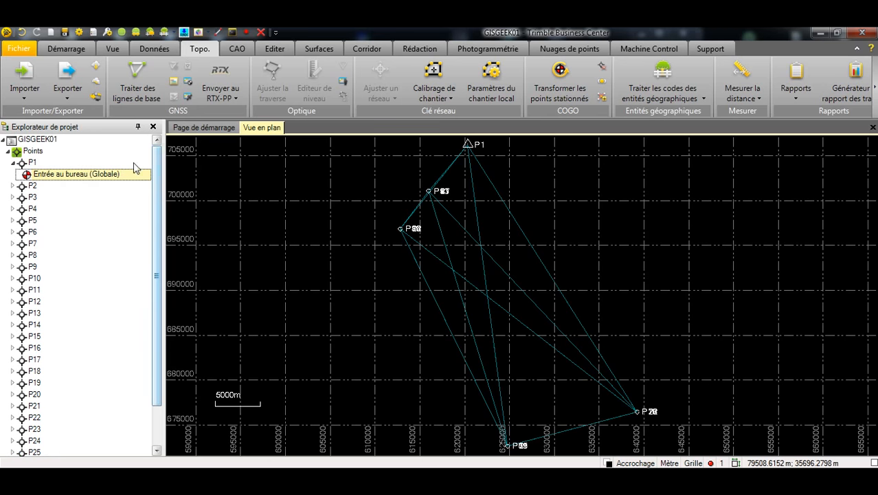
{"action": "left_click", "coordinate": [13, 163]}
{"action": "left_click", "coordinate": [13, 174]}
{"action": "left_click", "coordinate": [12, 170]}
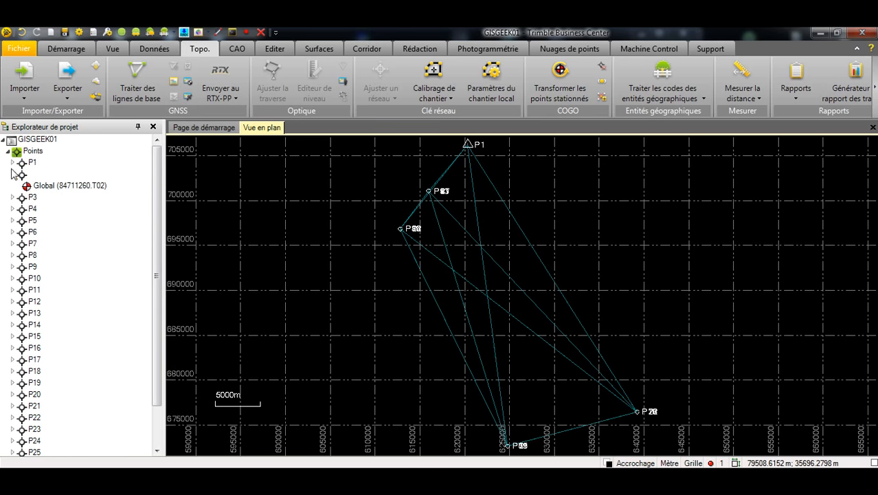
{"action": "left_click", "coordinate": [13, 175]}
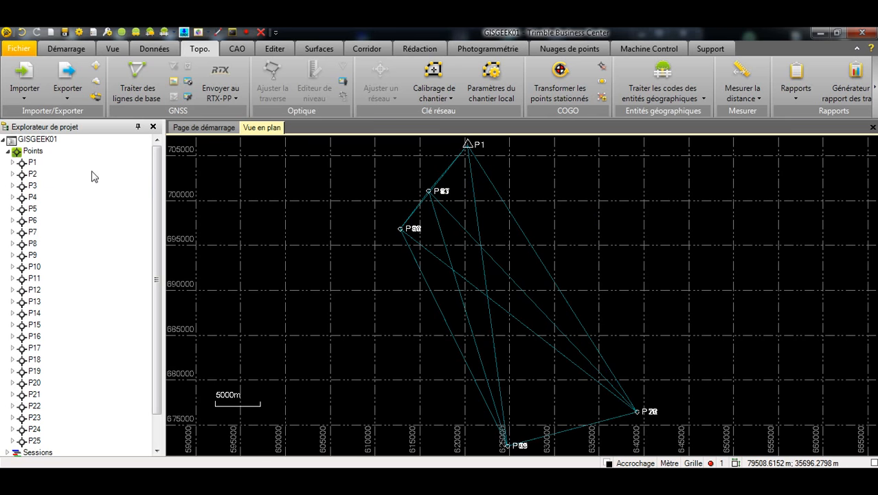
{"action": "scroll", "coordinate": [159, 244], "scroll_direction": "down", "scroll_amount": 1}
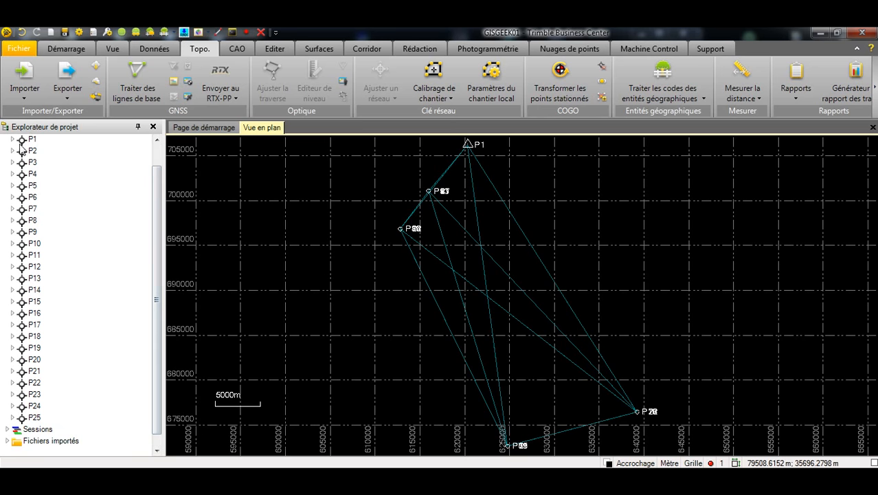
{"action": "scroll", "coordinate": [156, 172], "scroll_direction": "up", "scroll_amount": 1}
{"action": "scroll", "coordinate": [156, 172], "scroll_direction": "up", "scroll_amount": 1}
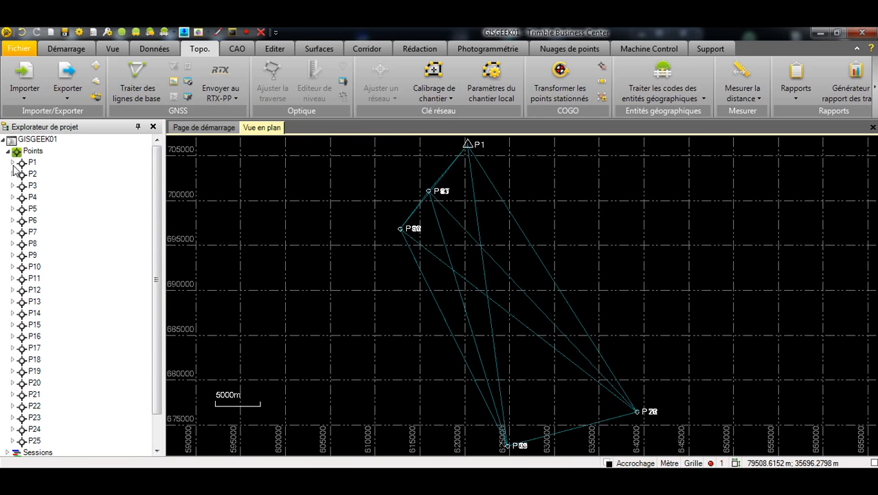
Review the latitude, longitude and ECEF coordinates in the properties of P1's office-entered global coordinate, and collapse the Points list.
{"action": "left_click", "coordinate": [12, 162]}
{"action": "right_click", "coordinate": [48, 180]}
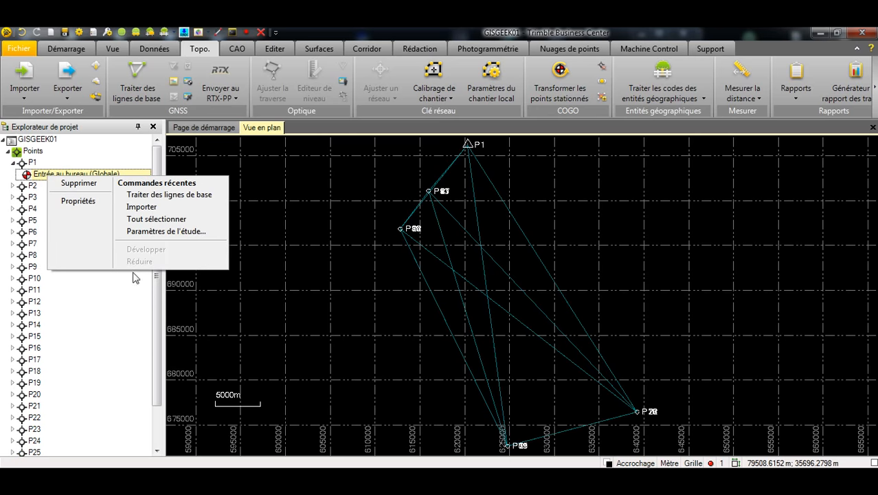
{"action": "left_click", "coordinate": [75, 198]}
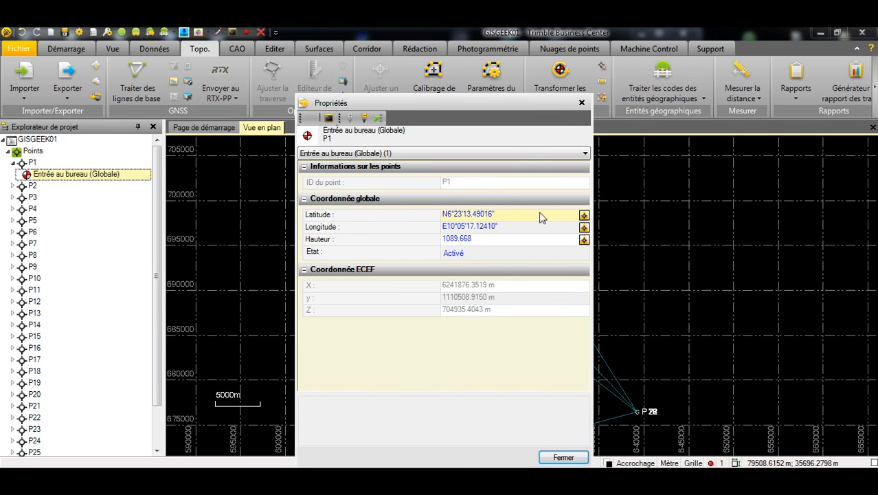
{"action": "left_click", "coordinate": [545, 218]}
{"action": "left_click_drag", "start_coordinate": [539, 218], "coordinate": [412, 220]}
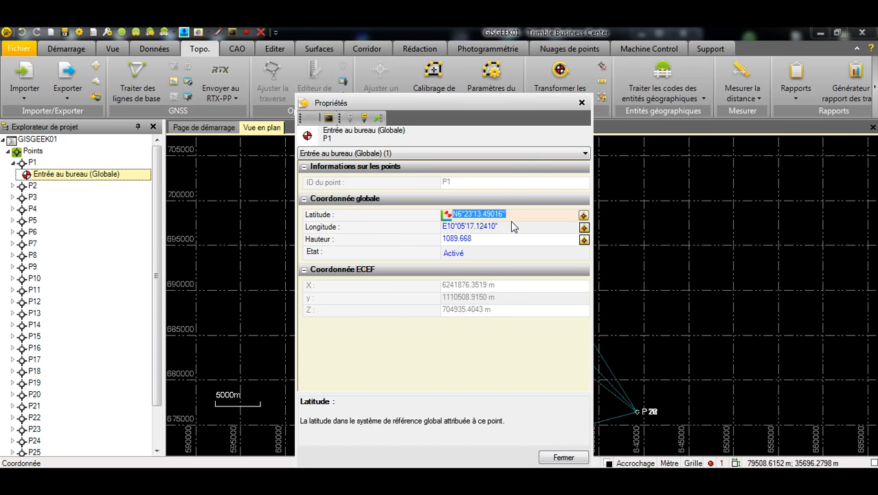
{"action": "left_click_drag", "start_coordinate": [512, 222], "coordinate": [430, 223]}
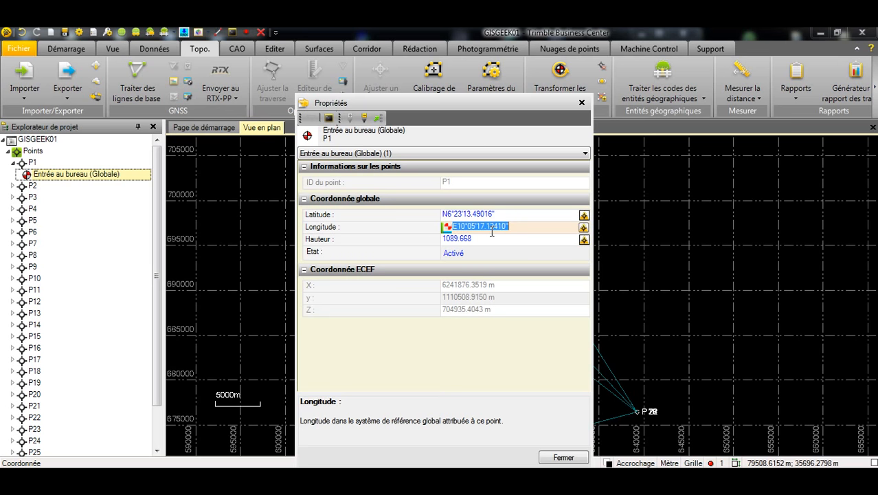
{"action": "left_click", "coordinate": [492, 218]}
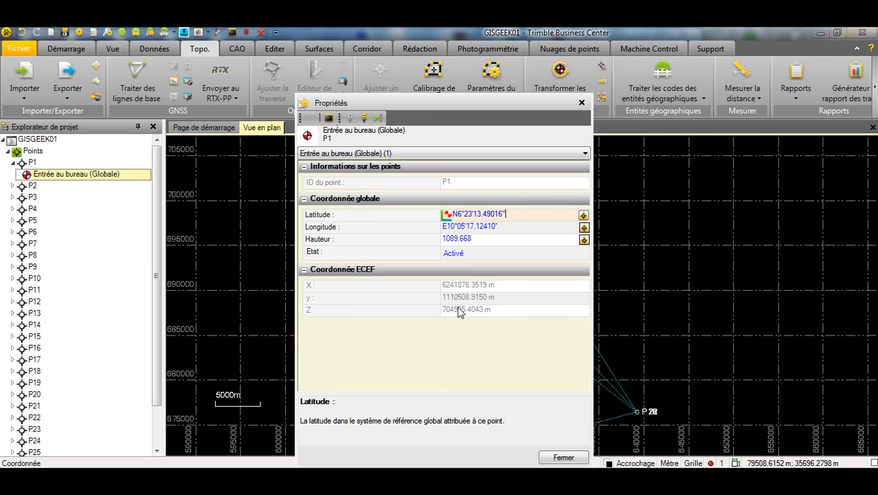
{"action": "left_click", "coordinate": [445, 310]}
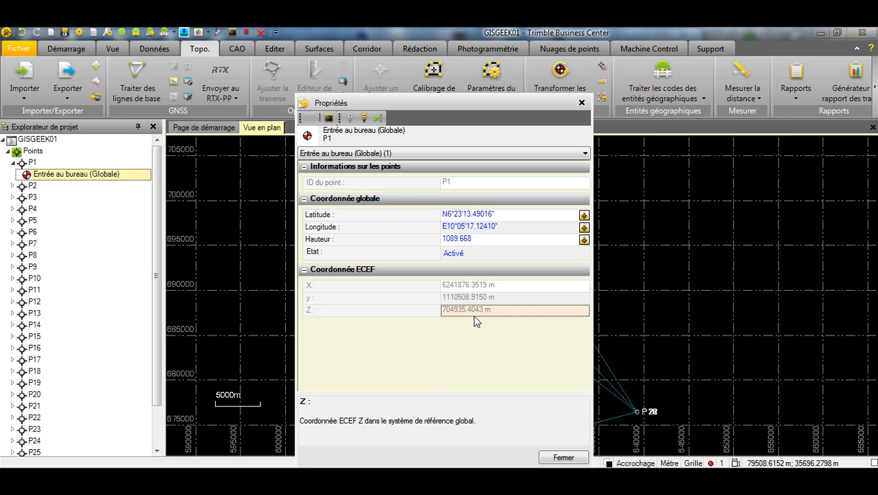
{"action": "key", "text": "Escape"}
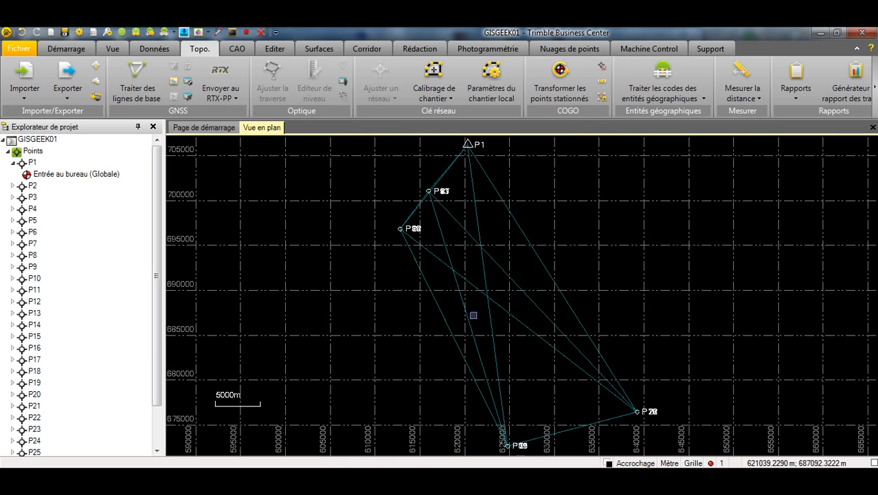
{"action": "left_click", "coordinate": [13, 163]}
{"action": "left_click", "coordinate": [7, 150]}
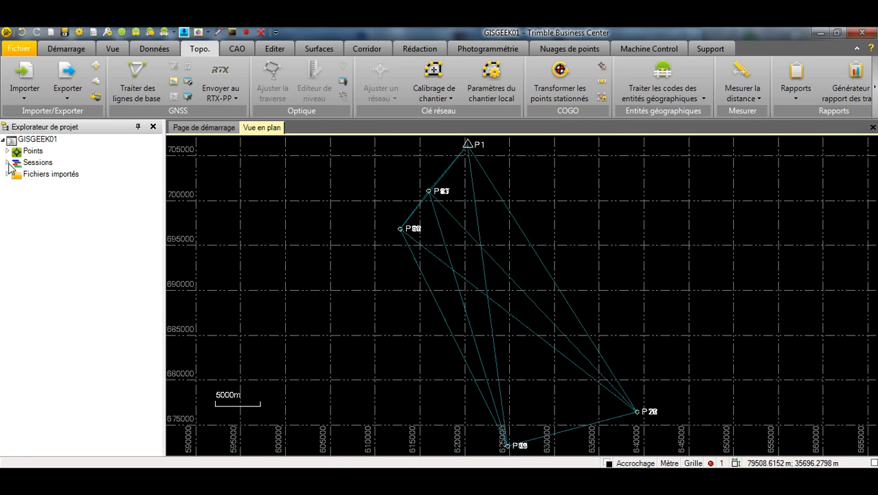
Open a new time view of the Sessions and examine the baseline occupation periods from P1 --- P2 to P1 --- P25.
{"action": "left_click", "coordinate": [8, 163]}
{"action": "right_click", "coordinate": [31, 162]}
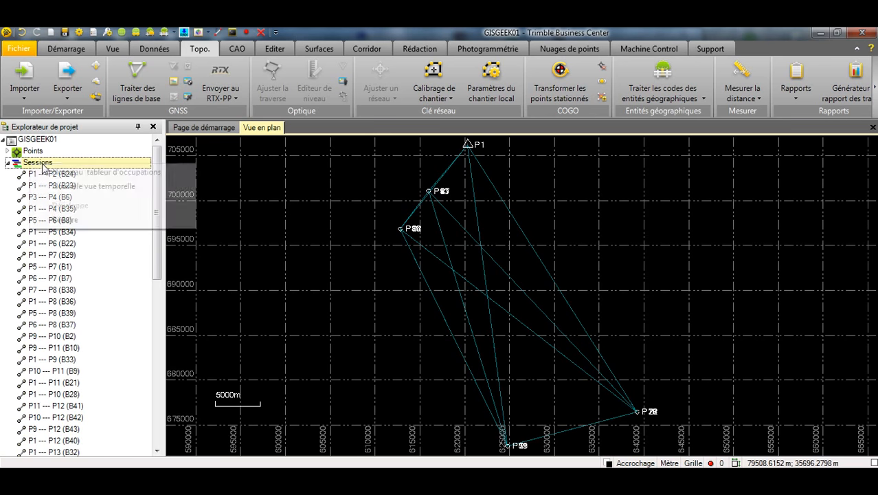
{"action": "left_click", "coordinate": [104, 187]}
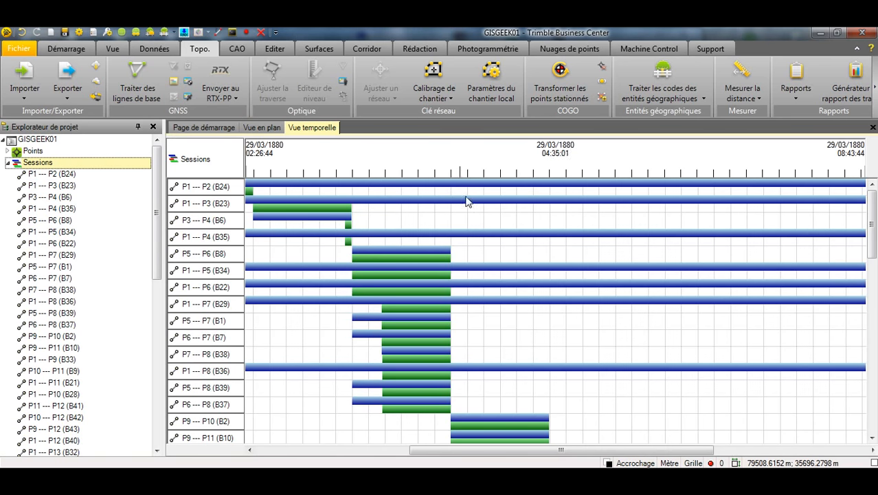
{"action": "scroll", "coordinate": [711, 267], "scroll_direction": "down", "scroll_amount": 10}
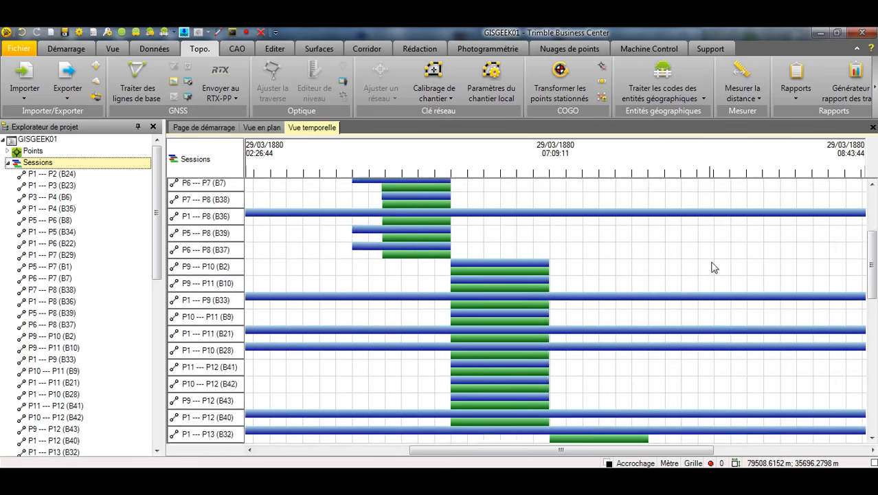
{"action": "left_click", "coordinate": [595, 240]}
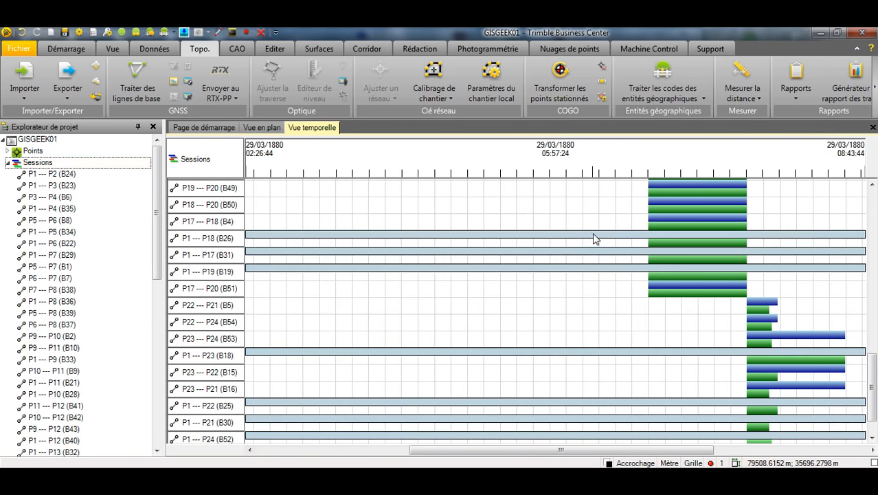
{"action": "scroll", "coordinate": [597, 239], "scroll_direction": "up", "scroll_amount": 10}
{"action": "scroll", "coordinate": [607, 240], "scroll_direction": "down", "scroll_amount": 11}
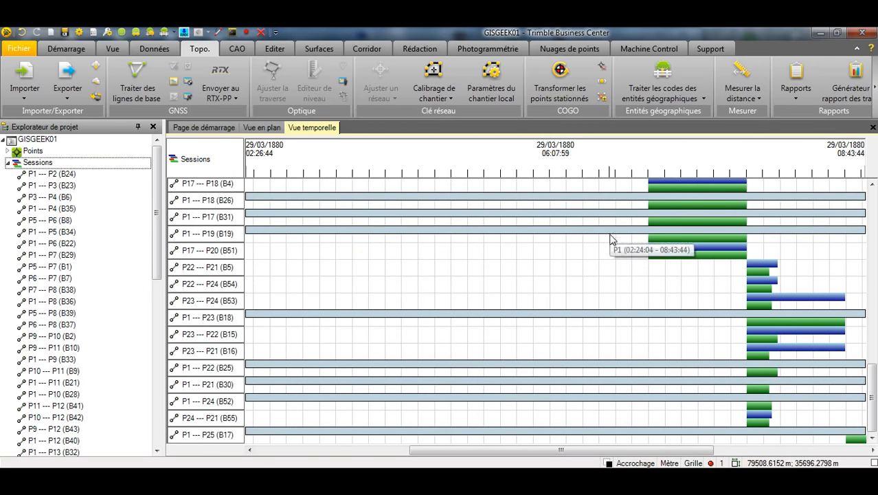
Try to shift the session time view horizontally along the time axis and dismiss the error reports.
{"action": "left_click_drag", "start_coordinate": [680, 450], "coordinate": [876, 448]}
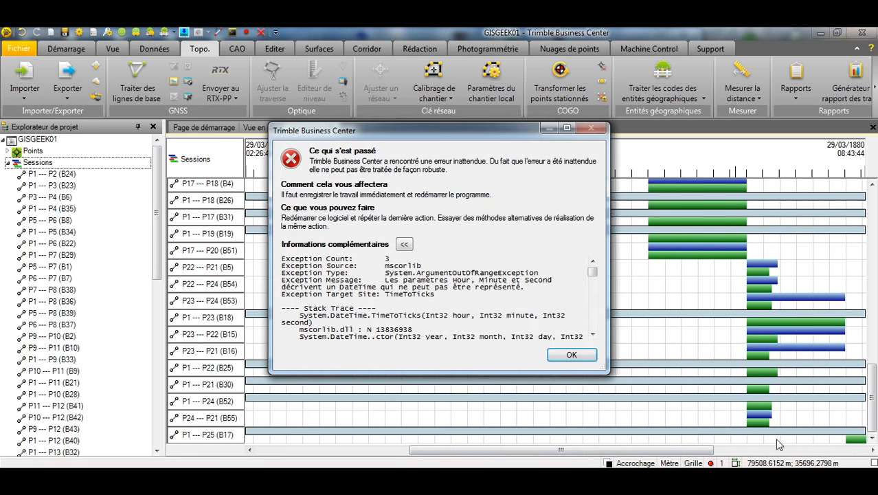
{"action": "left_click", "coordinate": [561, 342]}
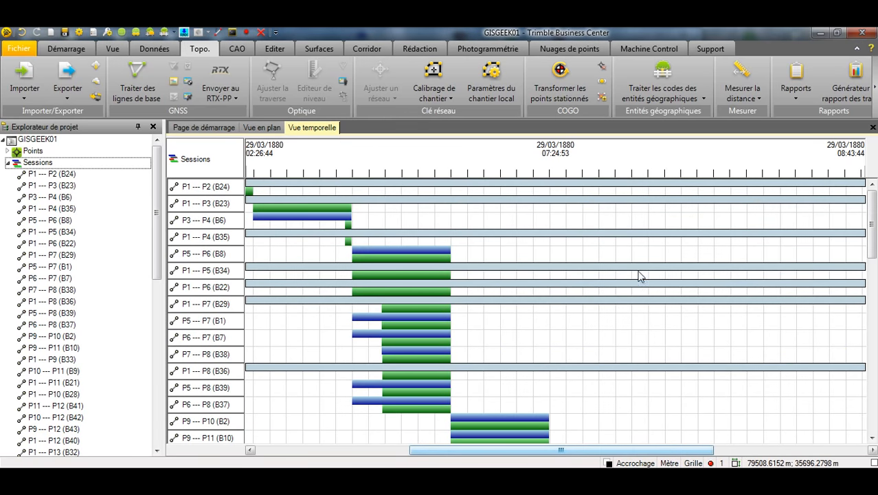
{"action": "scroll", "coordinate": [662, 271], "scroll_direction": "down", "scroll_amount": 10}
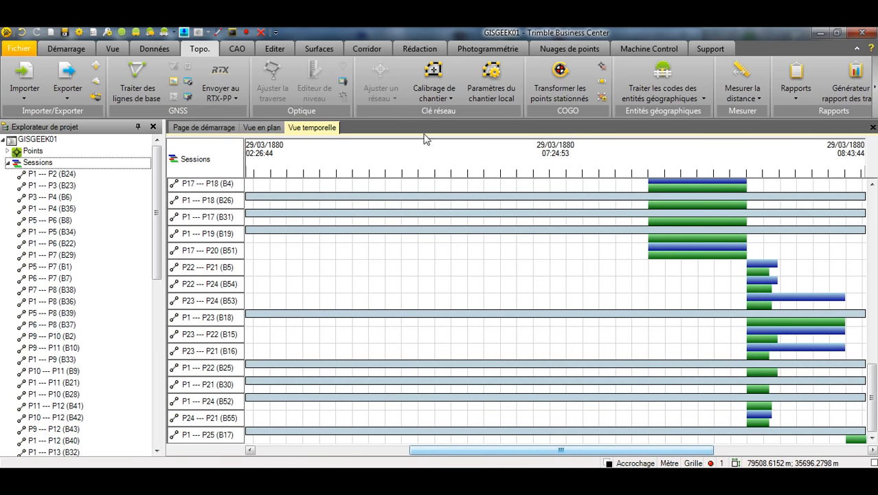
{"action": "left_click", "coordinate": [671, 451]}
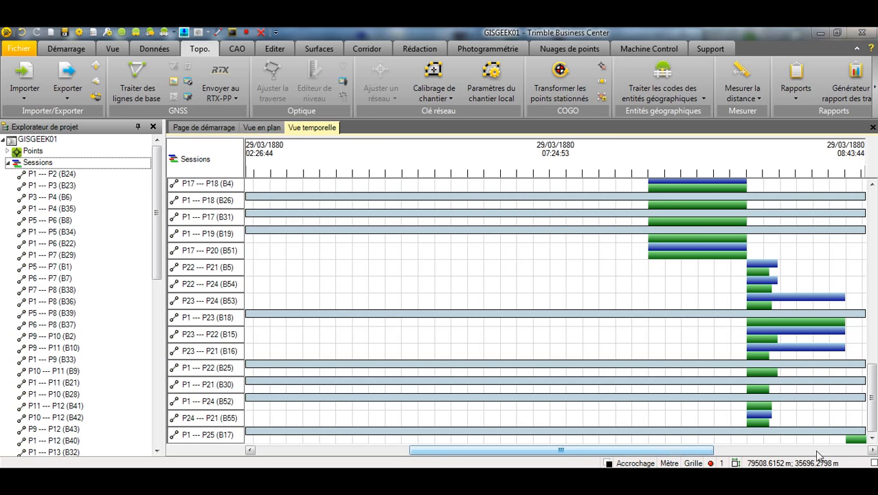
{"action": "left_click", "coordinate": [573, 354]}
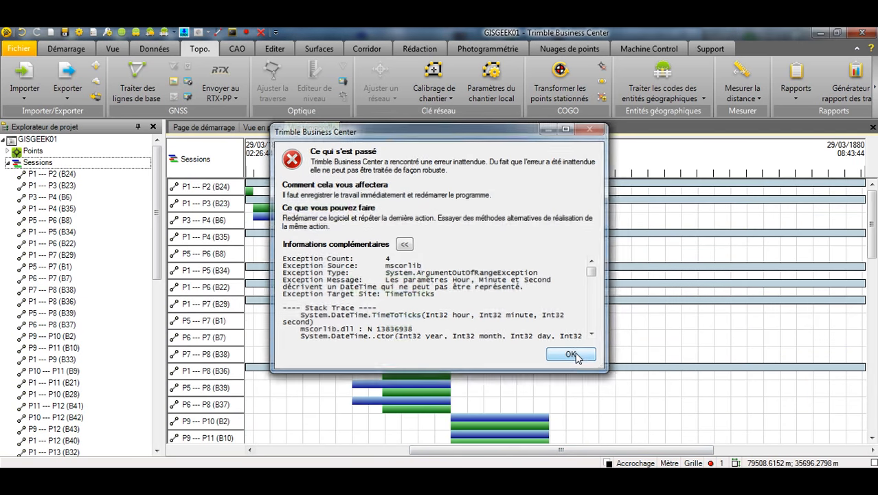
{"action": "scroll", "coordinate": [694, 352], "scroll_direction": "down", "scroll_amount": 5}
{"action": "scroll", "coordinate": [696, 361], "scroll_direction": "down", "scroll_amount": 2}
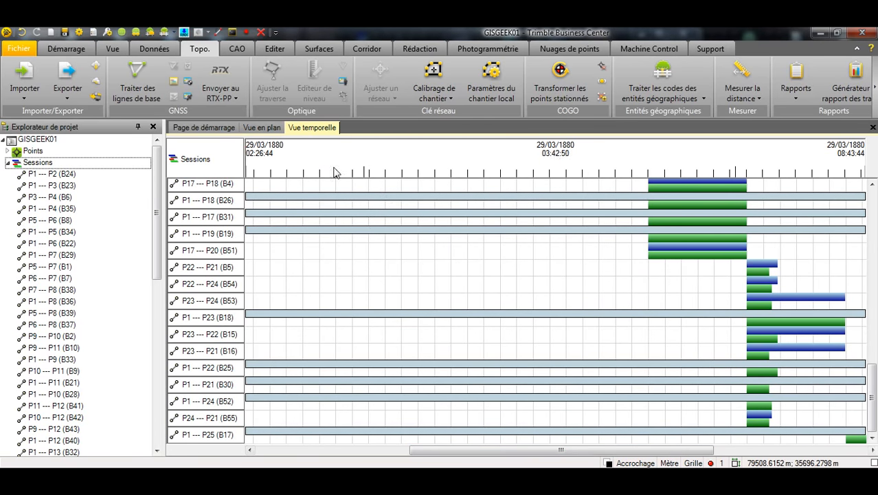
Close the time view (Vue temporelle) and return to the plan view with the Sessions list collapsed.
{"action": "left_click", "coordinate": [271, 129]}
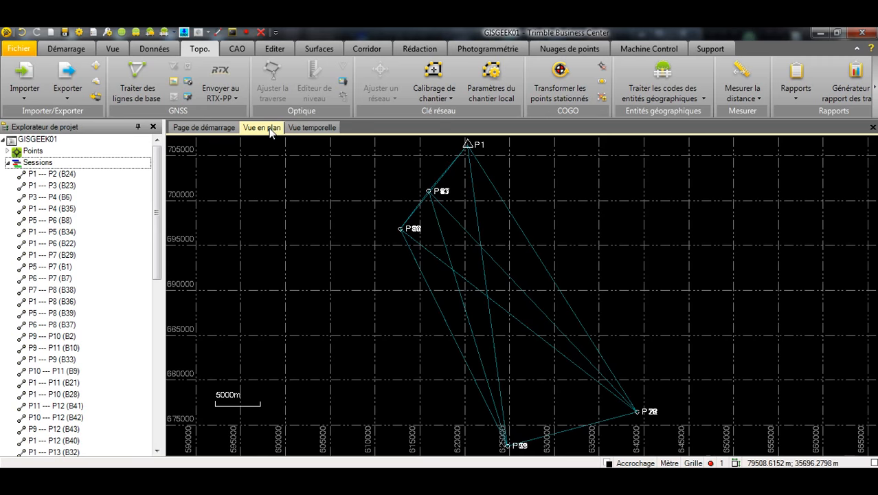
{"action": "right_click", "coordinate": [303, 129]}
{"action": "left_click", "coordinate": [268, 129]}
{"action": "right_click", "coordinate": [304, 129]}
{"action": "left_click", "coordinate": [344, 136]}
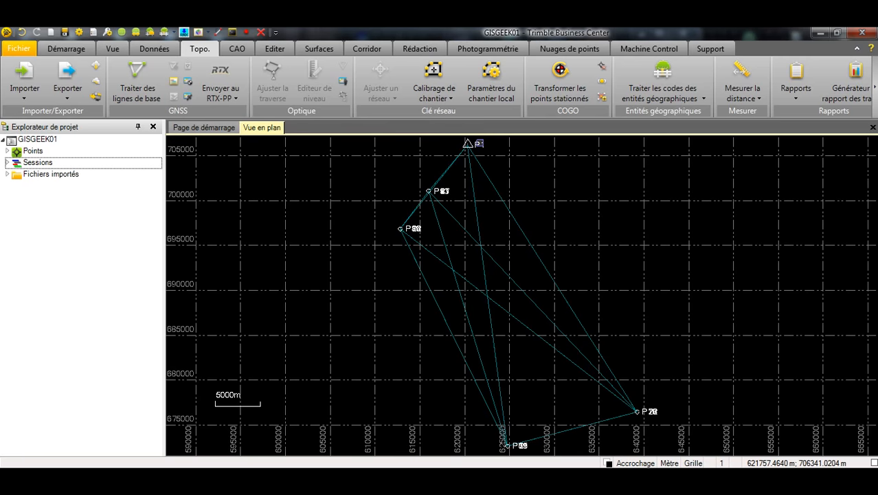
Set the baseline processing interval (Intervalle du traitement) to 1 second in the project settings and accept the settings.
{"action": "left_click", "coordinate": [91, 33]}
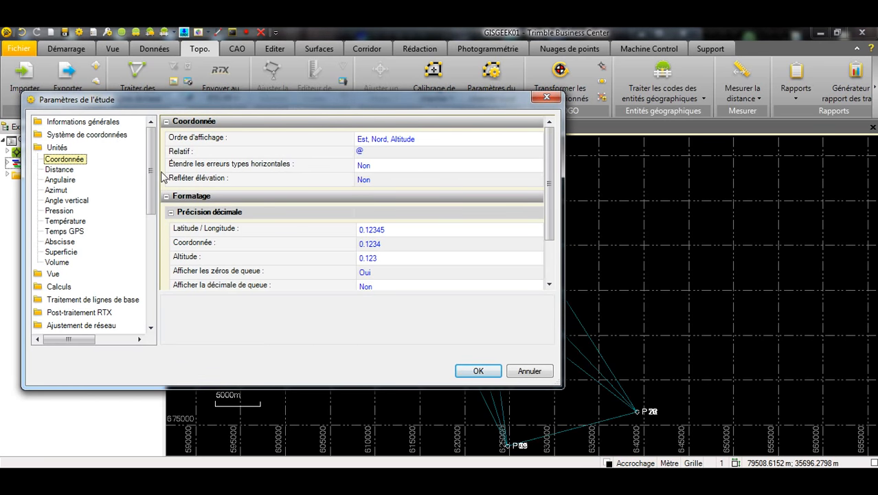
{"action": "scroll", "coordinate": [127, 214], "scroll_direction": "down", "scroll_amount": 4}
{"action": "left_click", "coordinate": [74, 190]}
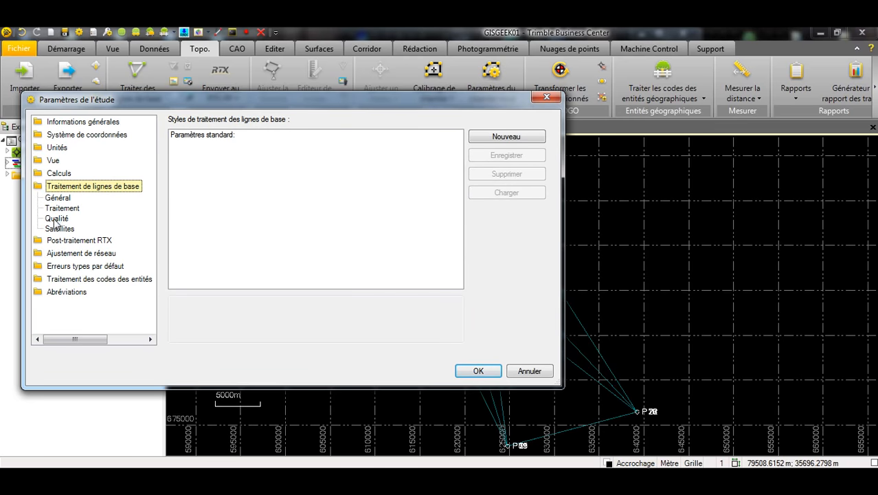
{"action": "left_click", "coordinate": [56, 220]}
{"action": "left_click", "coordinate": [61, 208]}
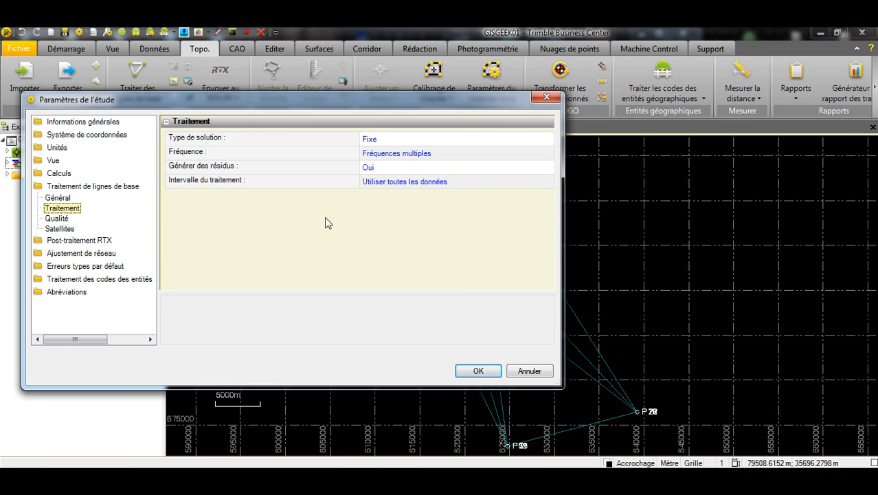
{"action": "left_click", "coordinate": [495, 187]}
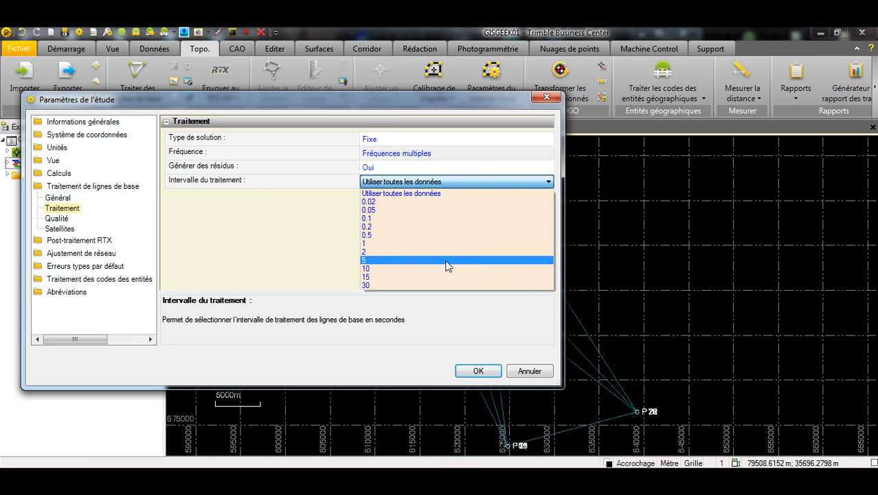
{"action": "left_click", "coordinate": [281, 241]}
{"action": "left_click", "coordinate": [446, 187]}
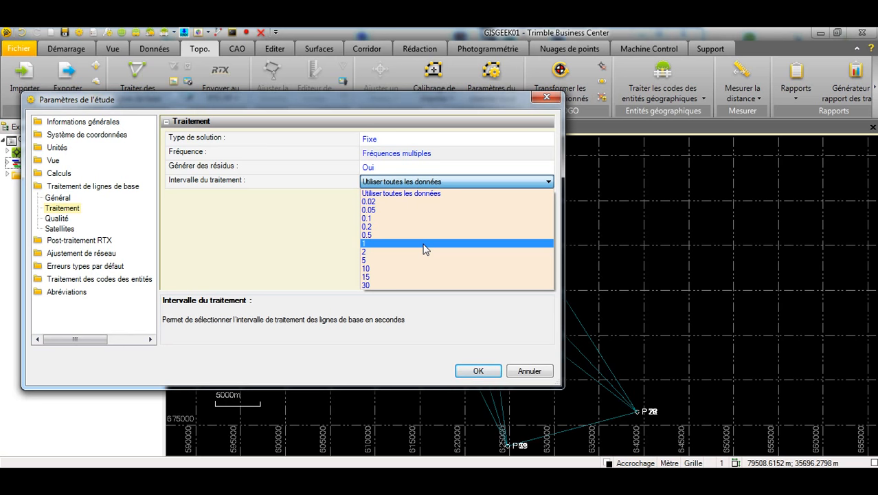
{"action": "left_click", "coordinate": [424, 244]}
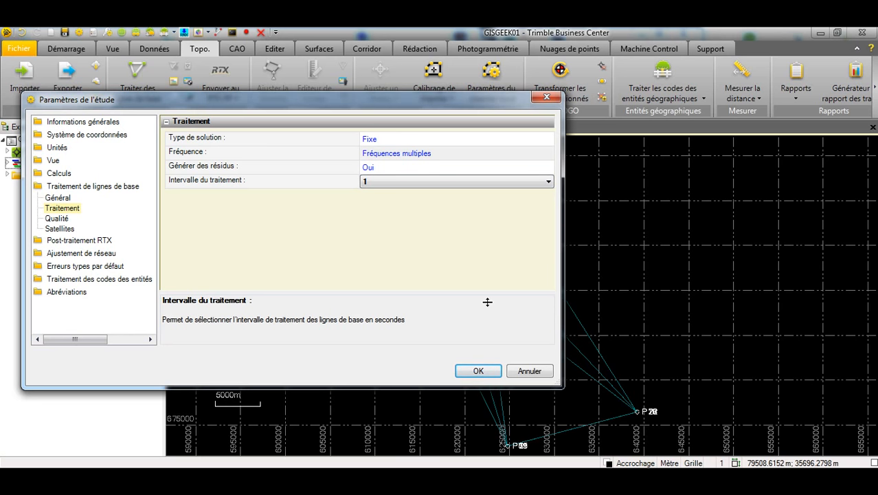
{"action": "left_click", "coordinate": [479, 371]}
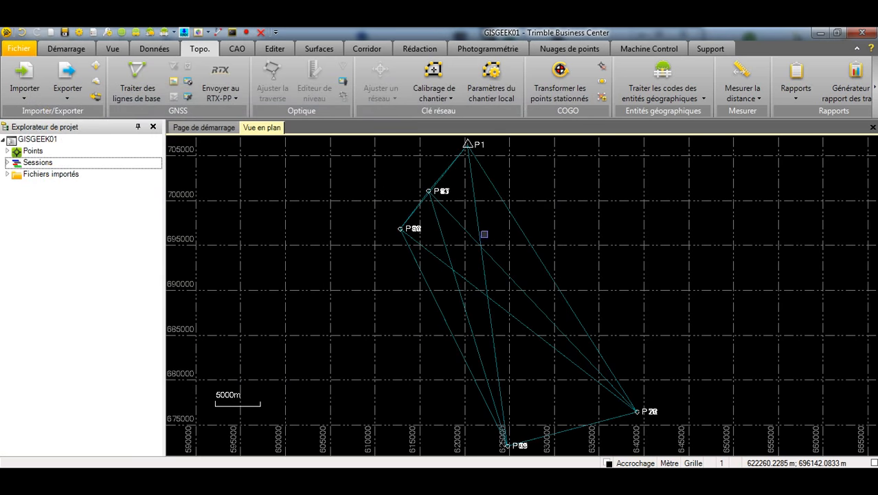
Process all the baselines and look through the list of processing results.
{"action": "left_click", "coordinate": [131, 70]}
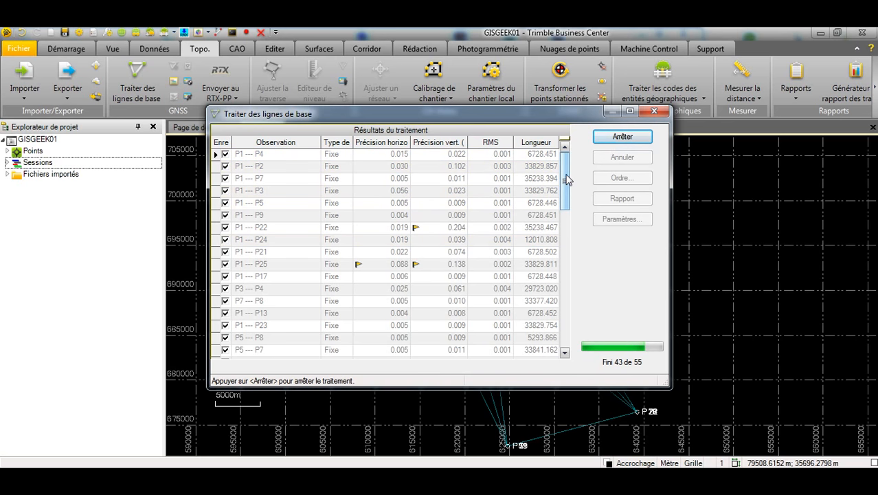
{"action": "left_click_drag", "start_coordinate": [564, 172], "coordinate": [564, 322]}
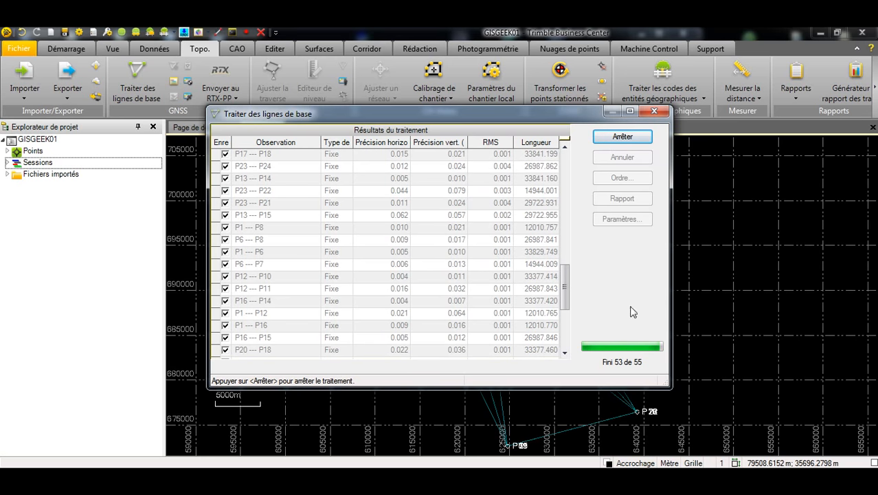
{"action": "left_click_drag", "start_coordinate": [566, 285], "coordinate": [570, 163]}
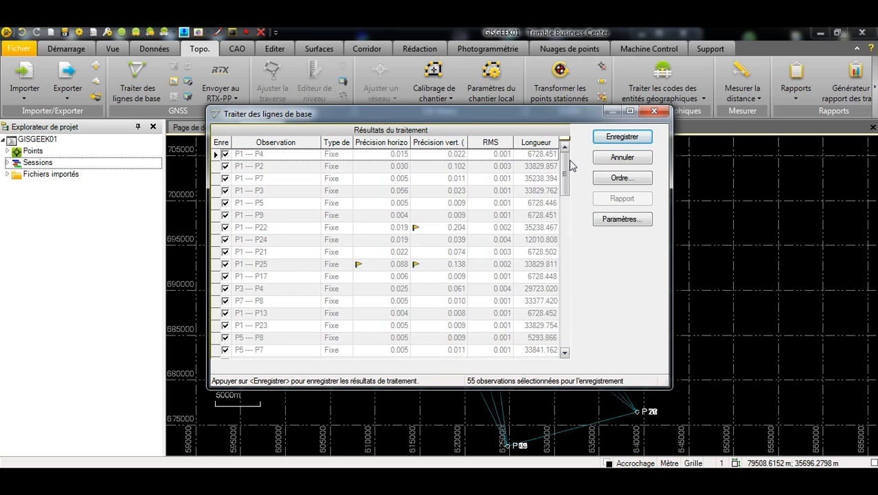
Sort the baseline results by vertical precision and examine the flagged baselines with the poorest values.
{"action": "left_click", "coordinate": [446, 143]}
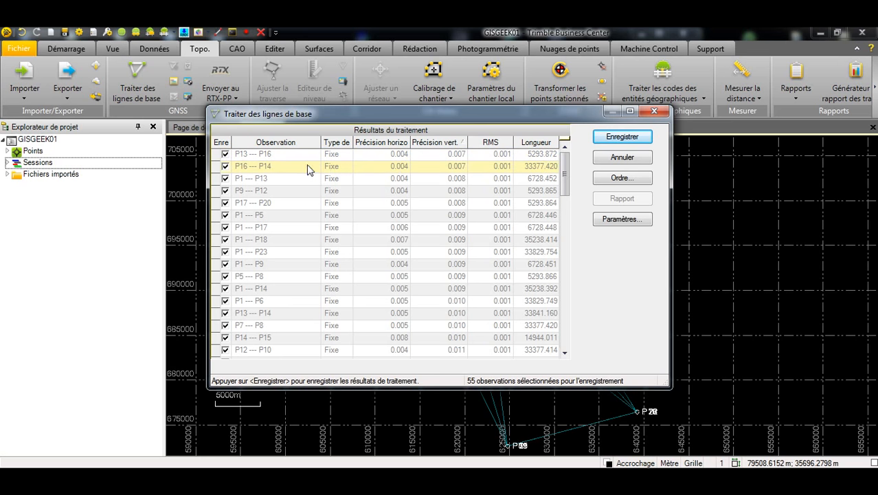
{"action": "left_click_drag", "start_coordinate": [566, 237], "coordinate": [560, 154]}
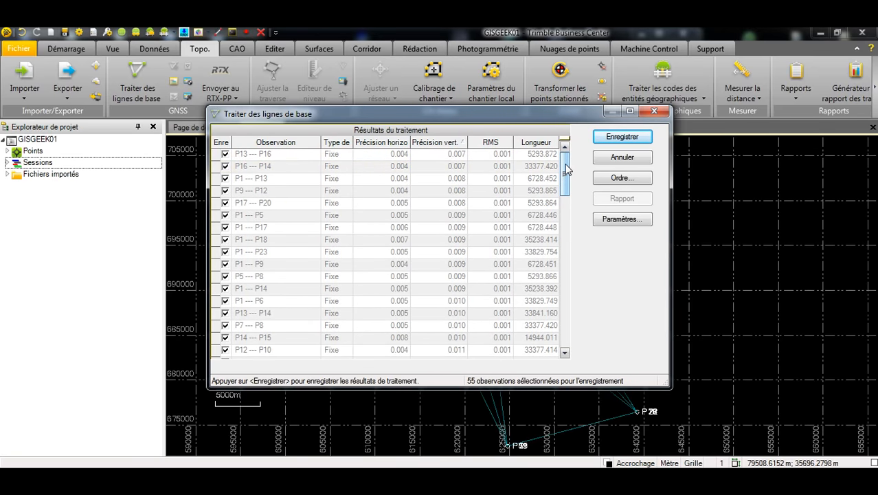
{"action": "left_click", "coordinate": [565, 349]}
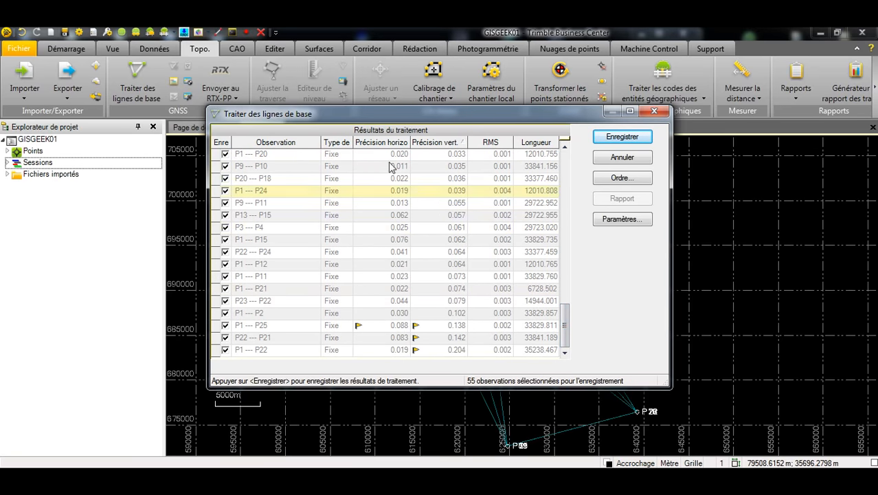
Keep the P1 --- P22 baseline marked for saving, select its row and generate its baseline processing report.
{"action": "left_click", "coordinate": [226, 349]}
{"action": "left_click", "coordinate": [225, 350]}
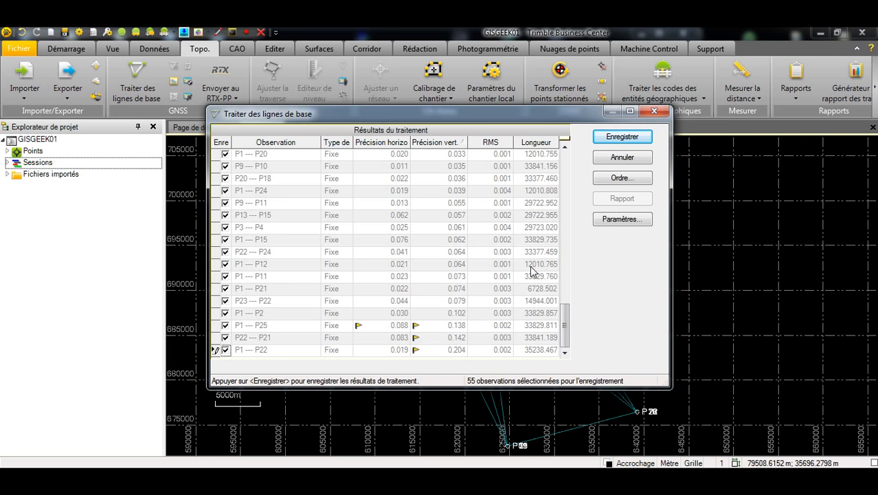
{"action": "left_click", "coordinate": [435, 352]}
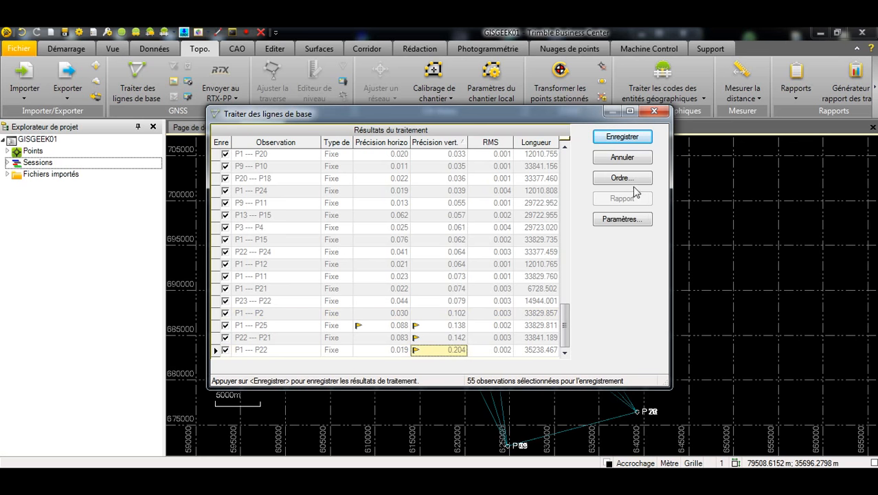
{"action": "left_click", "coordinate": [215, 351]}
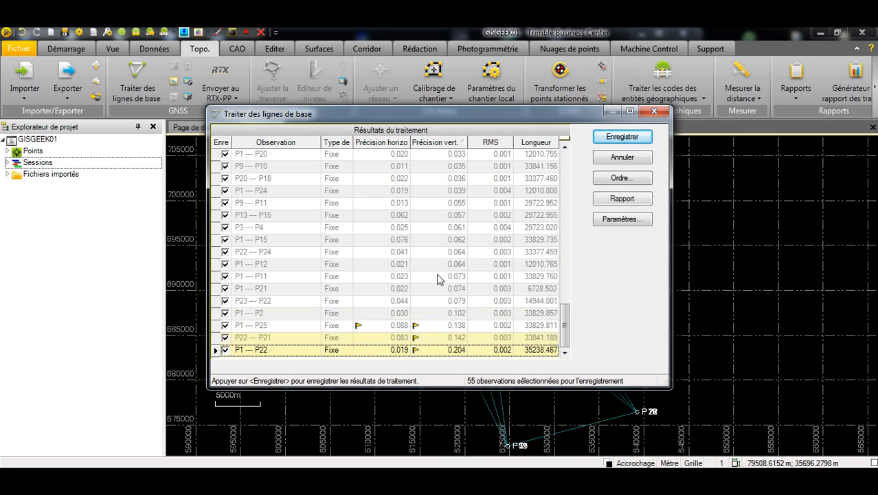
{"action": "left_click", "coordinate": [617, 199]}
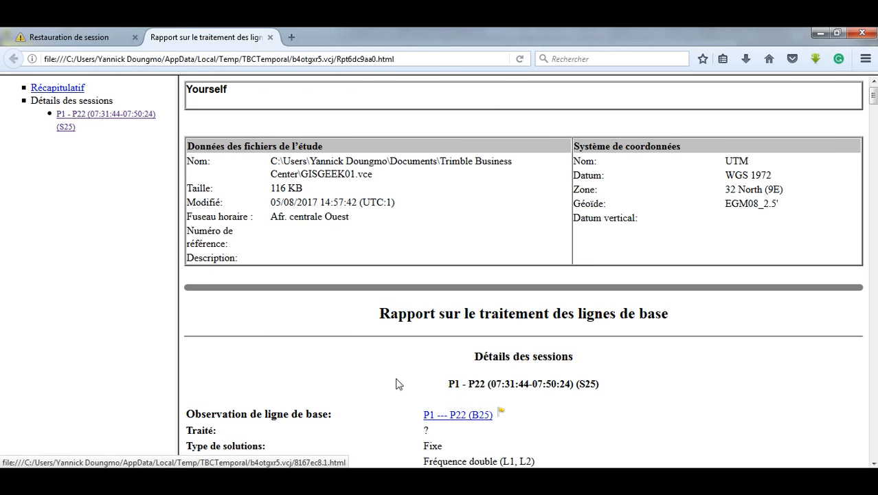
Examine the precision, vector components and standard errors of P1 --- P22 in the baseline processing report in the browser.
{"action": "left_click", "coordinate": [272, 480]}
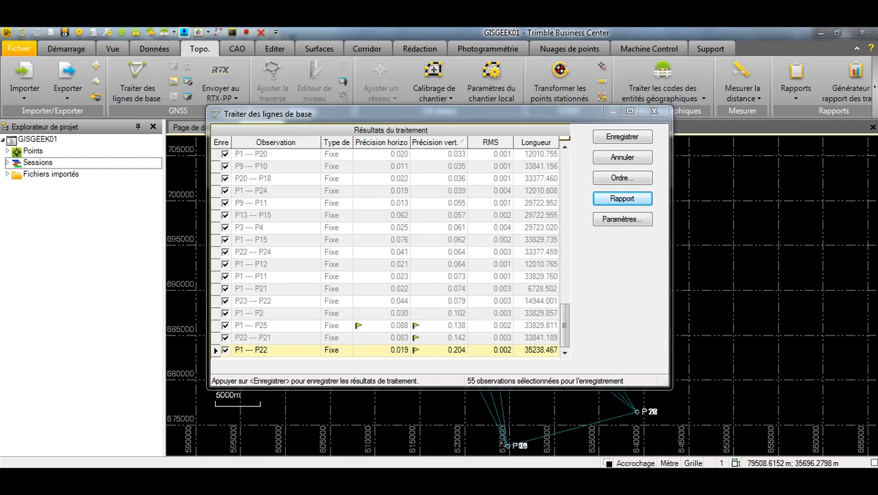
{"action": "left_click", "coordinate": [274, 480]}
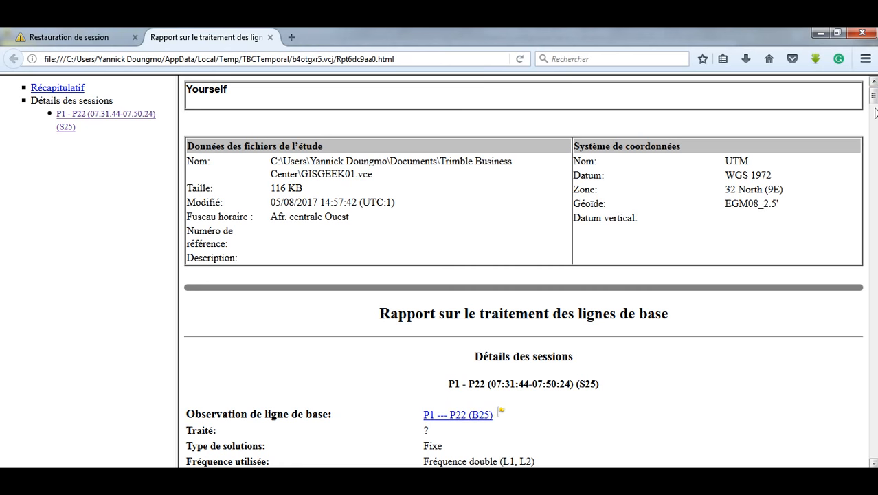
{"action": "left_click_drag", "start_coordinate": [874, 100], "coordinate": [872, 118]}
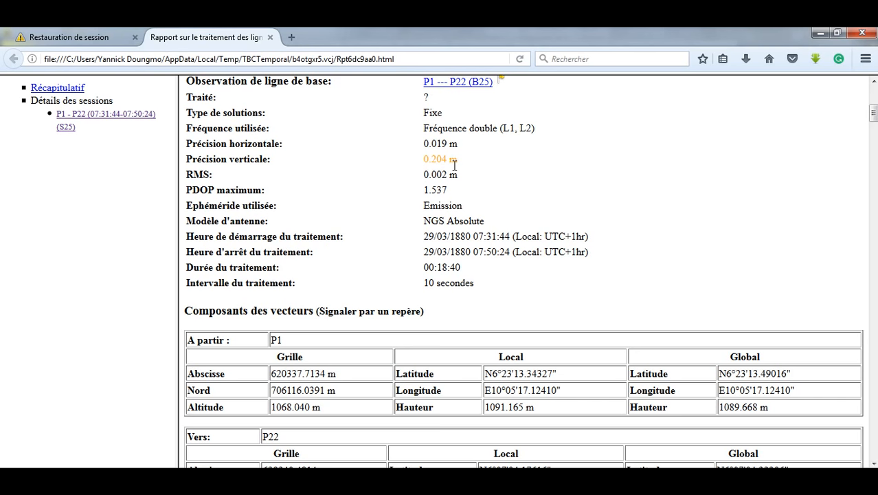
{"action": "left_click_drag", "start_coordinate": [873, 118], "coordinate": [875, 131]}
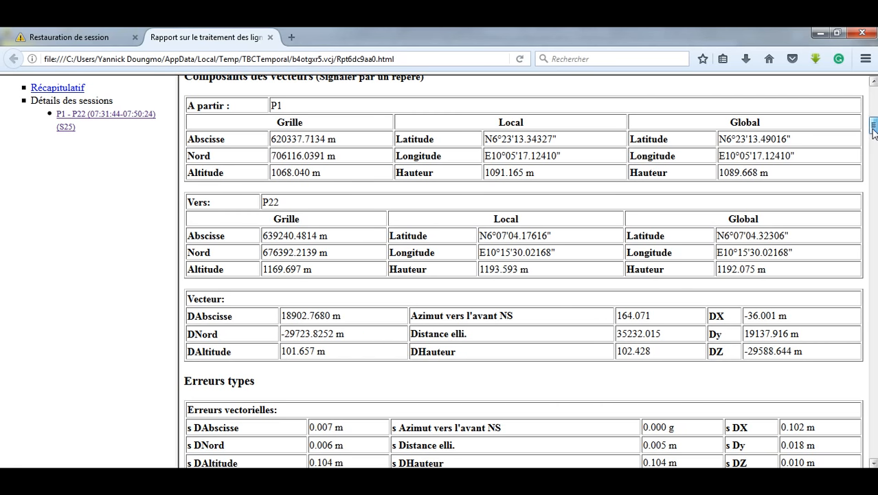
{"action": "scroll", "coordinate": [872, 134], "scroll_direction": "down", "scroll_amount": 5}
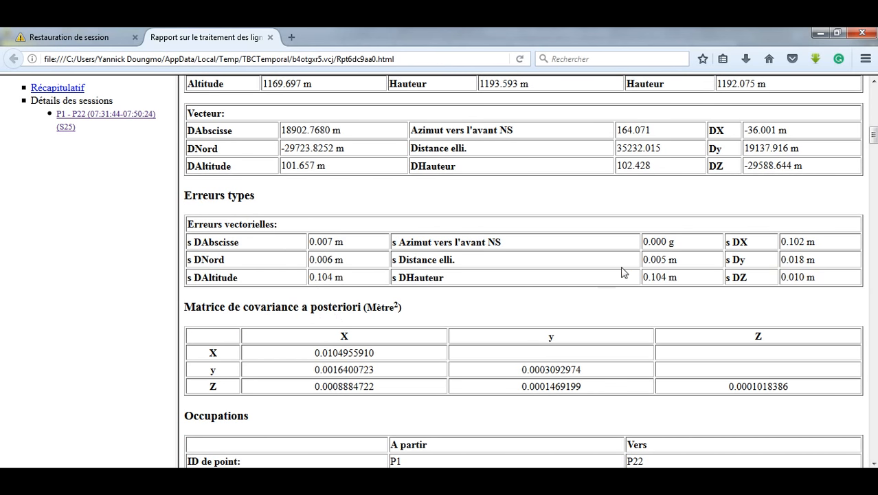
Examine the receiver and antenna details of the occupations and the satellite tracking summary in the P1 - P22 report.
{"action": "scroll", "coordinate": [874, 146], "scroll_direction": "down", "scroll_amount": 5}
{"action": "mouse_move", "coordinate": [874, 146]}
{"action": "left_mouse_down"}
{"action": "mouse_move", "coordinate": [873, 162]}
{"action": "mouse_move", "coordinate": [873, 151]}
{"action": "left_mouse_up"}
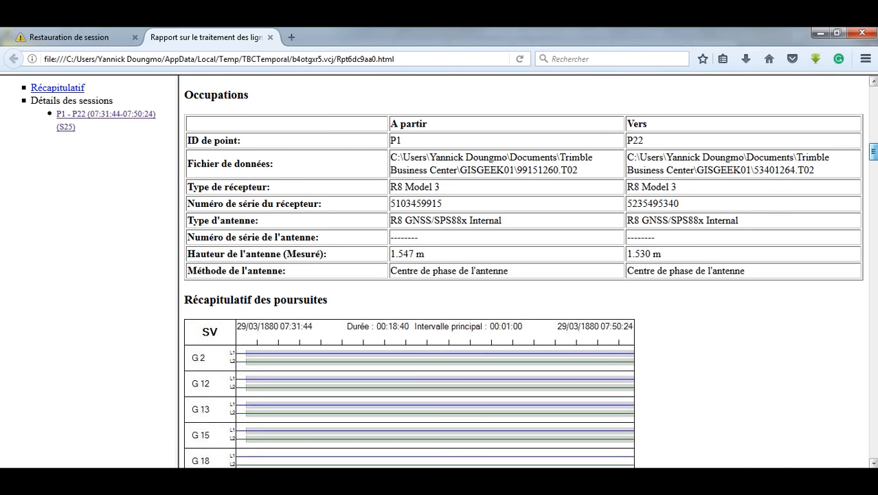
{"action": "left_click_drag", "start_coordinate": [458, 192], "coordinate": [383, 195]}
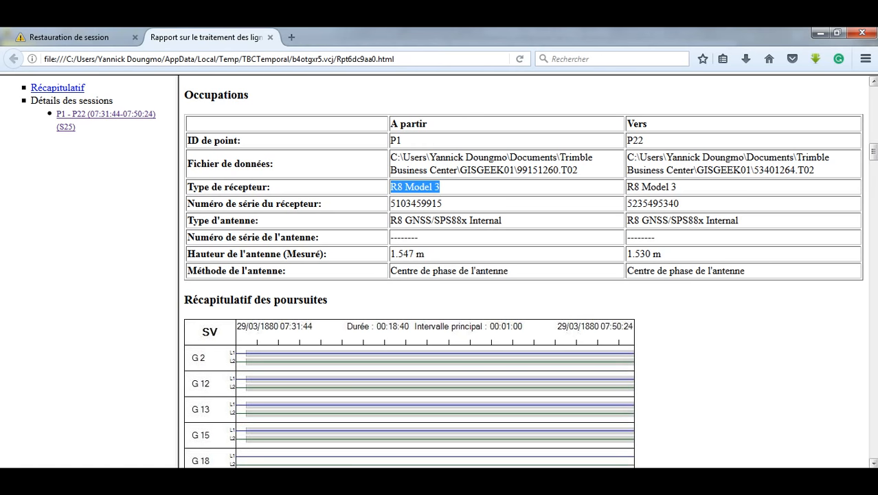
{"action": "left_click_drag", "start_coordinate": [875, 158], "coordinate": [873, 165]}
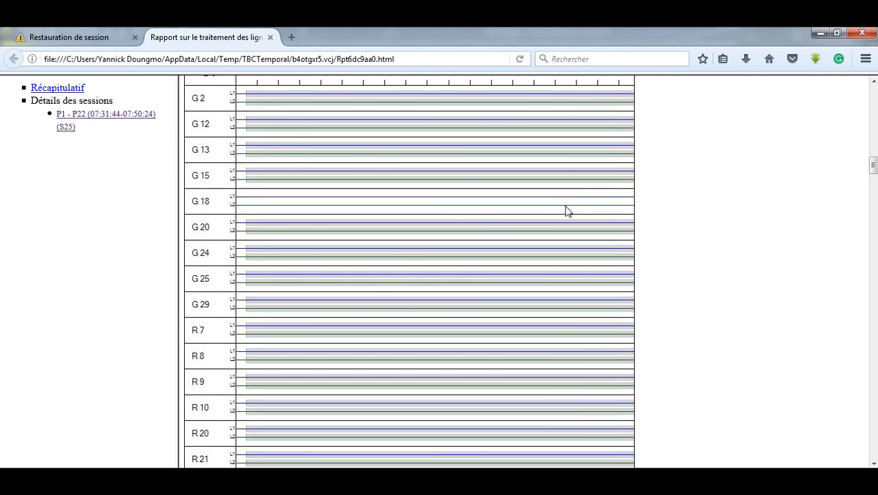
{"action": "left_click_drag", "start_coordinate": [874, 164], "coordinate": [874, 176]}
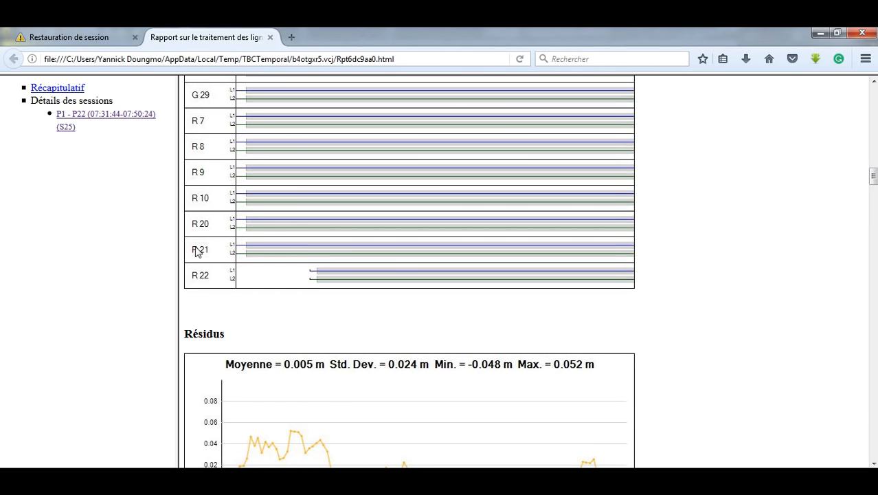
{"action": "scroll", "coordinate": [205, 241], "scroll_direction": "up", "scroll_amount": 5}
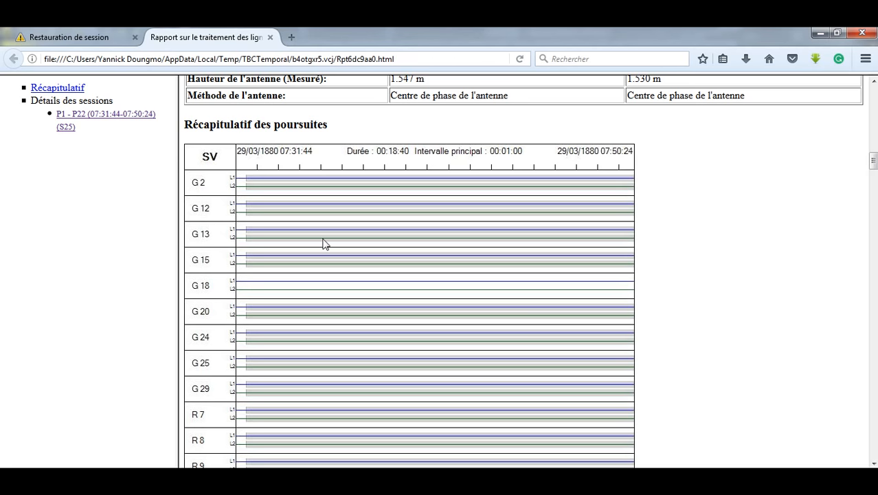
Examine the residual charts of the individual satellites in the P1 - P22 report.
{"action": "scroll", "coordinate": [324, 251], "scroll_direction": "down", "scroll_amount": 5}
{"action": "scroll", "coordinate": [339, 243], "scroll_direction": "down", "scroll_amount": 4}
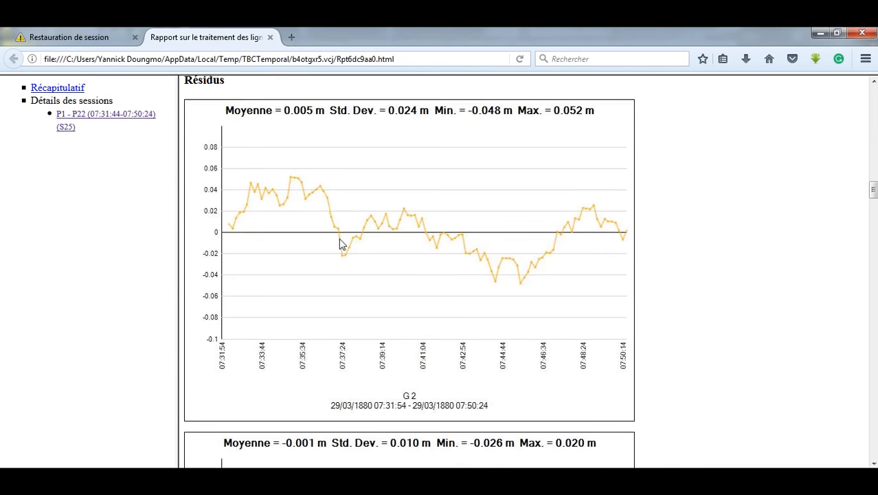
{"action": "scroll", "coordinate": [552, 199], "scroll_direction": "up", "scroll_amount": 3}
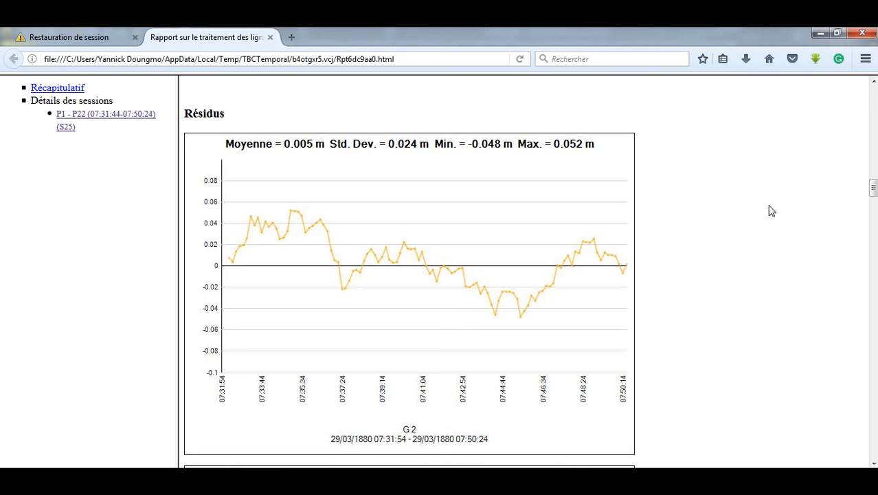
{"action": "left_click_drag", "start_coordinate": [873, 188], "coordinate": [873, 254]}
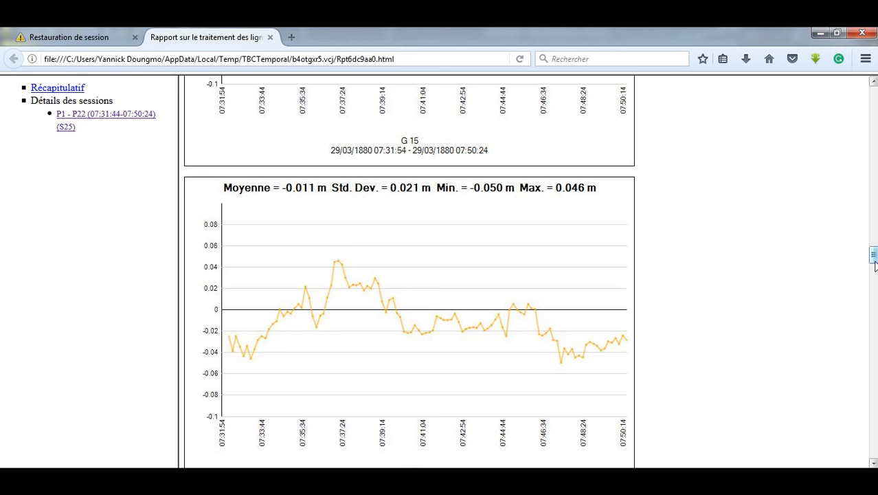
{"action": "left_click_drag", "start_coordinate": [873, 255], "coordinate": [875, 280]}
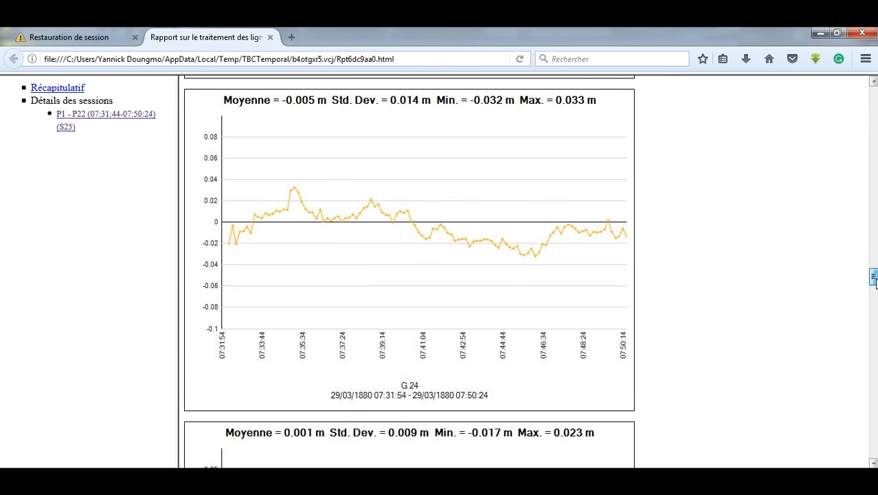
Examine the processing style, the processing interval and the acceptance criteria at the end of the baseline report.
{"action": "left_click_drag", "start_coordinate": [875, 280], "coordinate": [874, 446]}
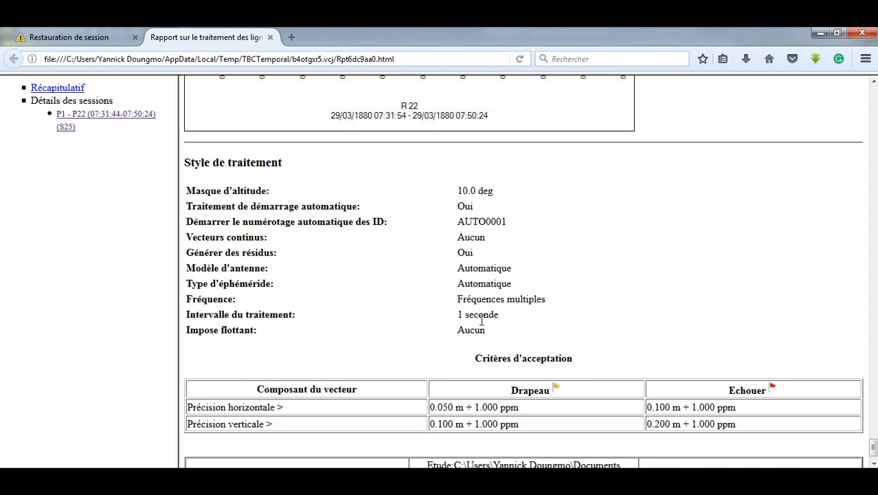
{"action": "left_click_drag", "start_coordinate": [506, 319], "coordinate": [399, 321]}
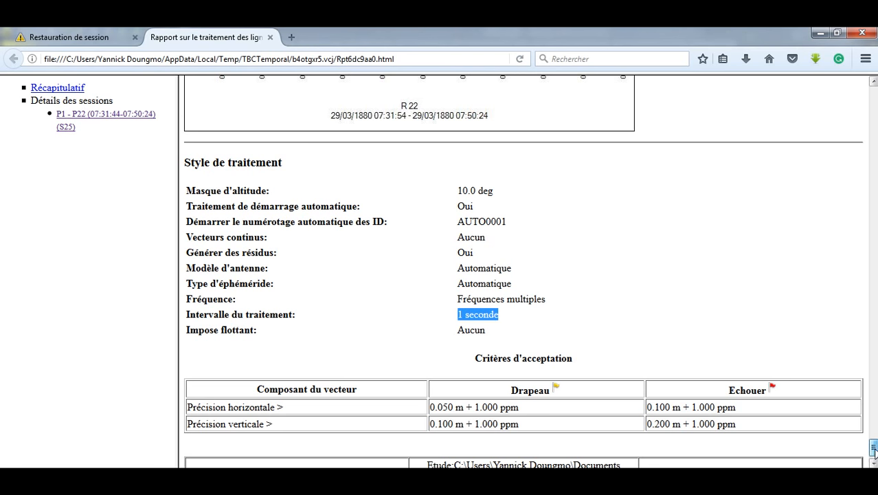
{"action": "scroll", "coordinate": [873, 448], "scroll_direction": "down", "scroll_amount": 1}
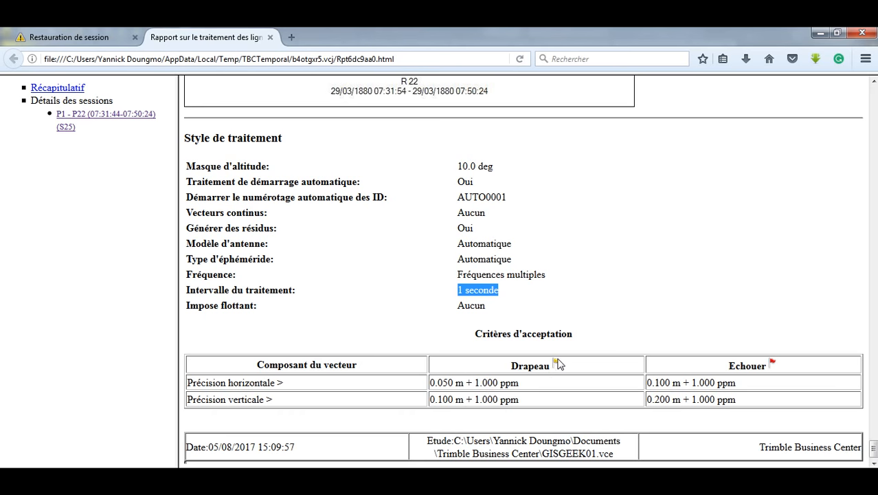
{"action": "scroll", "coordinate": [536, 371], "scroll_direction": "up", "scroll_amount": 15}
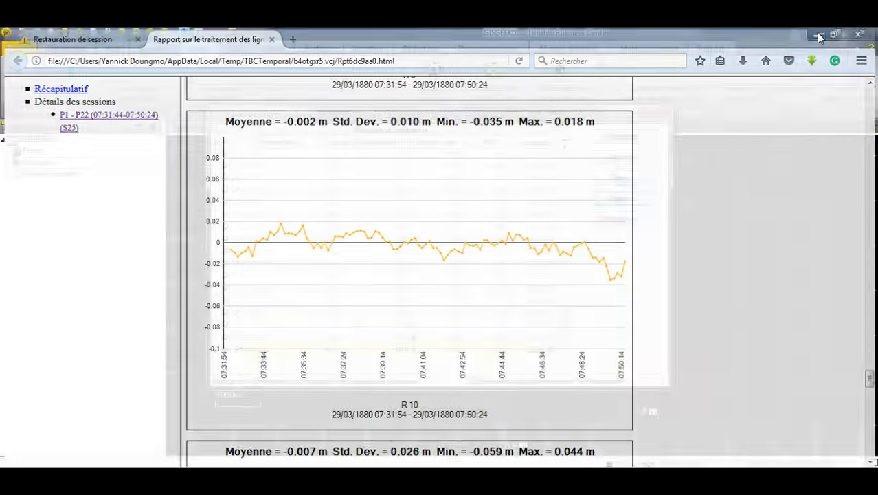
Switch back to Trimble Business Center, select the P22 --- P21 baseline row and save the processing results.
{"action": "left_click", "coordinate": [818, 32]}
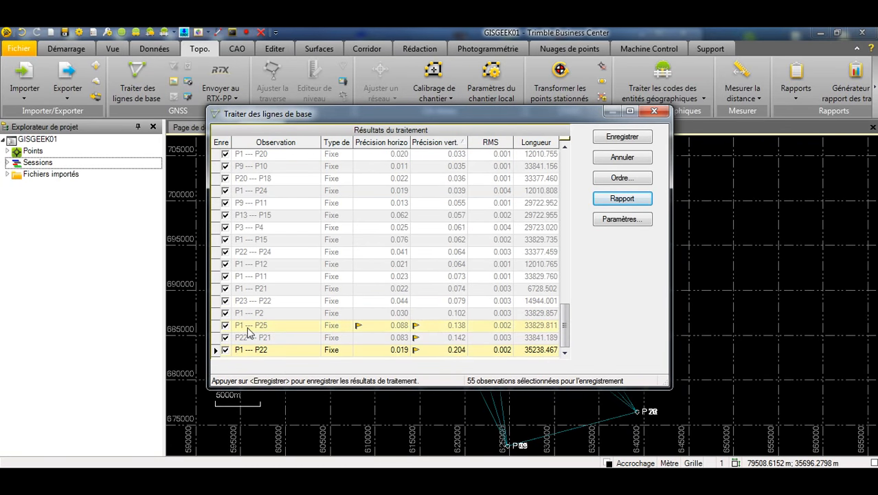
{"action": "left_click", "coordinate": [219, 339]}
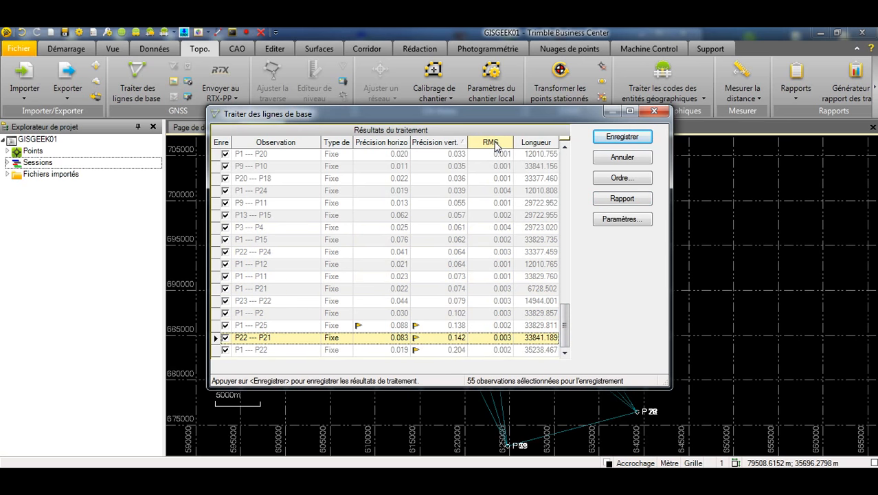
{"action": "left_click", "coordinate": [633, 140]}
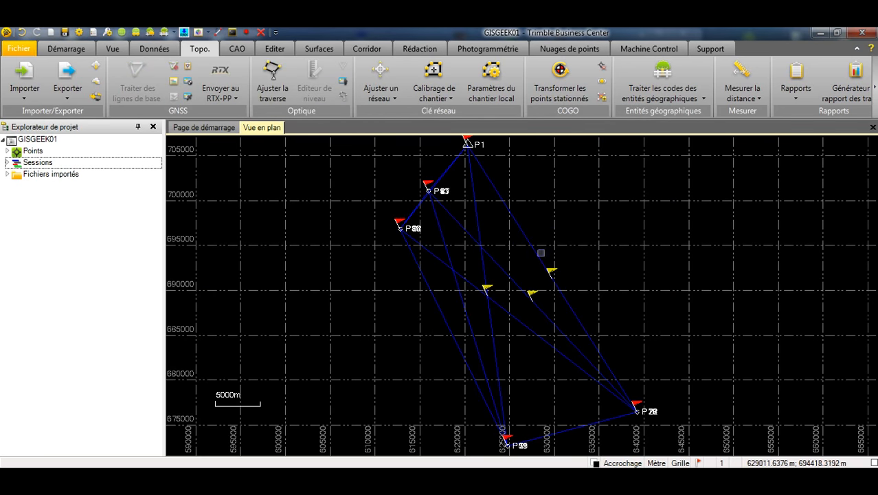
Examine the flags at P1, at the other stations and on the processed baselines in the plan view.
{"action": "left_click_drag", "start_coordinate": [457, 201], "coordinate": [484, 274]}
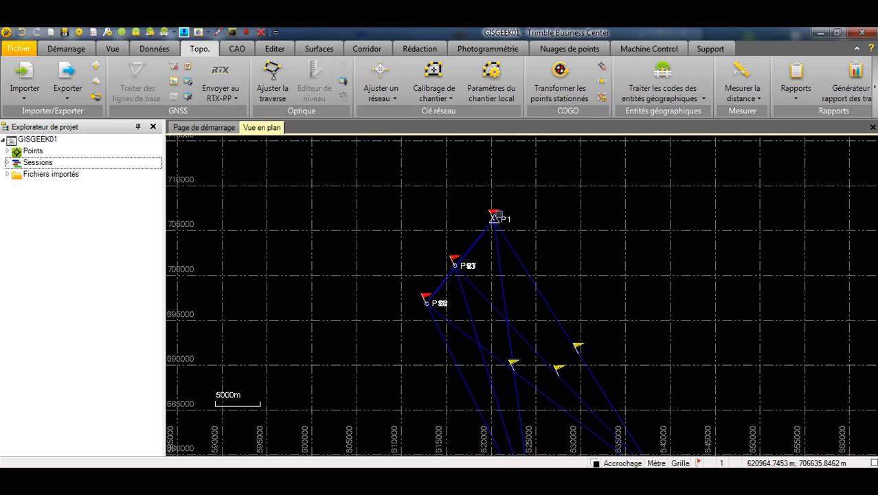
{"action": "scroll", "coordinate": [496, 214], "scroll_direction": "up", "scroll_amount": 3}
{"action": "scroll", "coordinate": [496, 218], "scroll_direction": "up", "scroll_amount": 10}
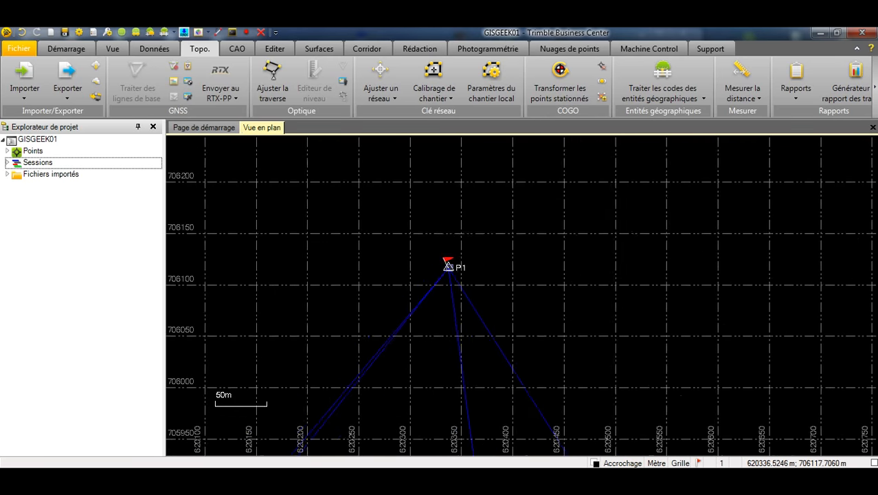
{"action": "scroll", "coordinate": [450, 267], "scroll_direction": "down", "scroll_amount": 10}
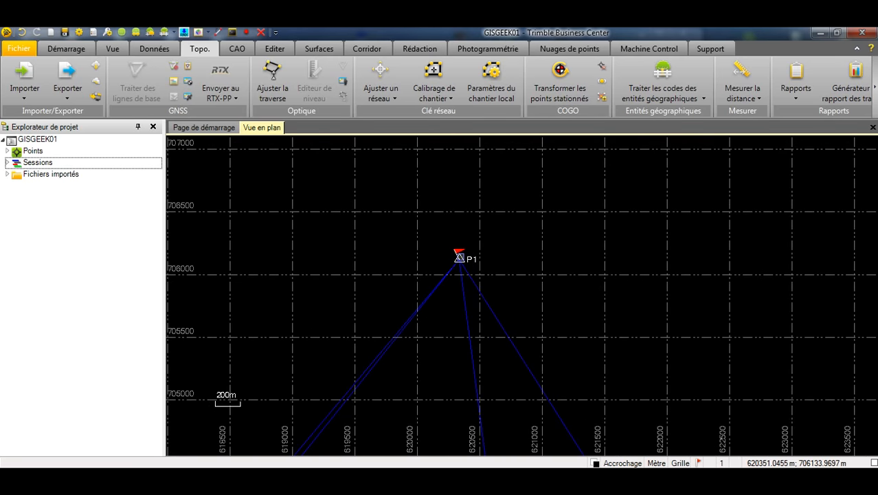
{"action": "scroll", "coordinate": [461, 256], "scroll_direction": "down", "scroll_amount": 5}
{"action": "left_click_drag", "start_coordinate": [485, 309], "coordinate": [440, 200]}
{"action": "left_click_drag", "start_coordinate": [590, 385], "coordinate": [586, 335]}
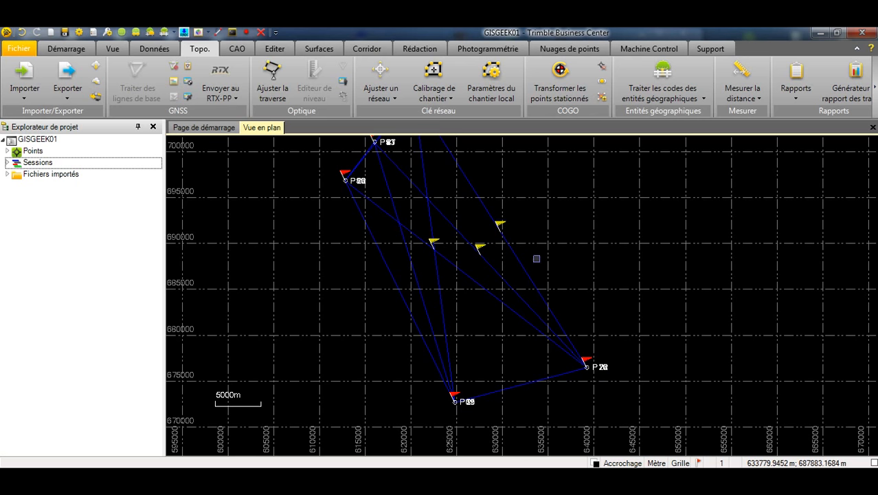
{"action": "scroll", "coordinate": [536, 240], "scroll_direction": "down", "scroll_amount": 1}
{"action": "left_click_drag", "start_coordinate": [534, 196], "coordinate": [537, 247]}
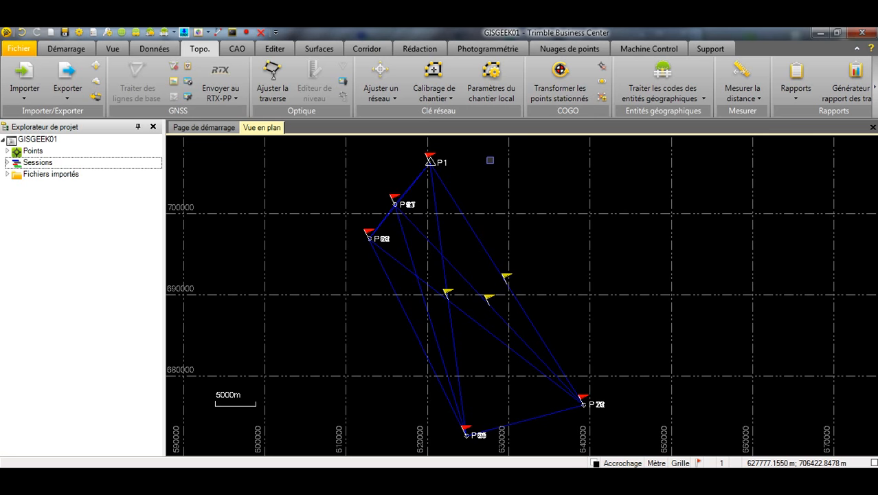
Generate the point list report, look through its coordinates and check the available export formats.
{"action": "left_click", "coordinate": [783, 103]}
{"action": "left_click", "coordinate": [754, 199]}
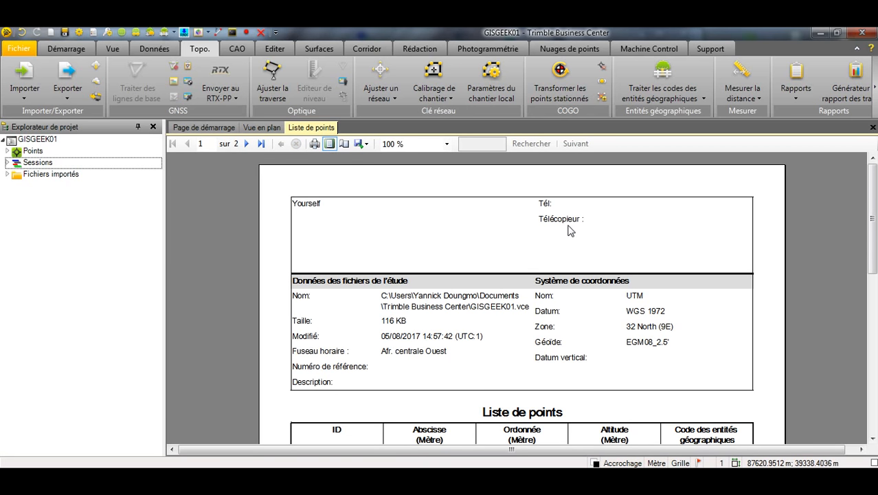
{"action": "left_click_drag", "start_coordinate": [875, 208], "coordinate": [871, 305]}
{"action": "right_click", "coordinate": [581, 198]}
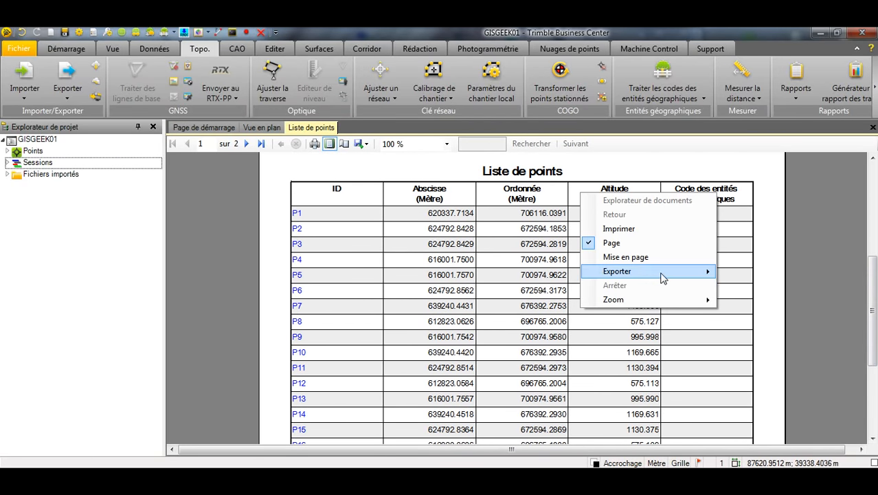
{"action": "mouse_move", "coordinate": [662, 275]}
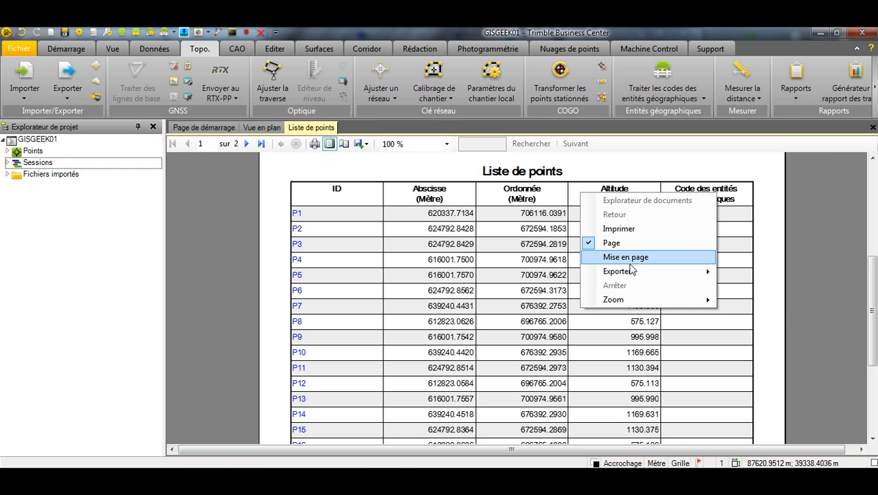
{"action": "mouse_move", "coordinate": [632, 274]}
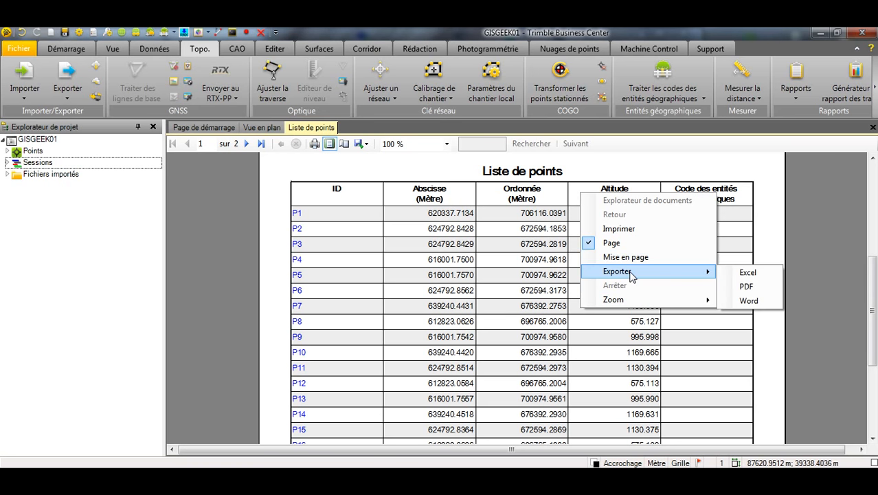
Return to the plan view, generate the GNSS loop closure report, look through its failed loops and observations, and return to Trimble Business Center.
{"action": "left_click", "coordinate": [260, 128]}
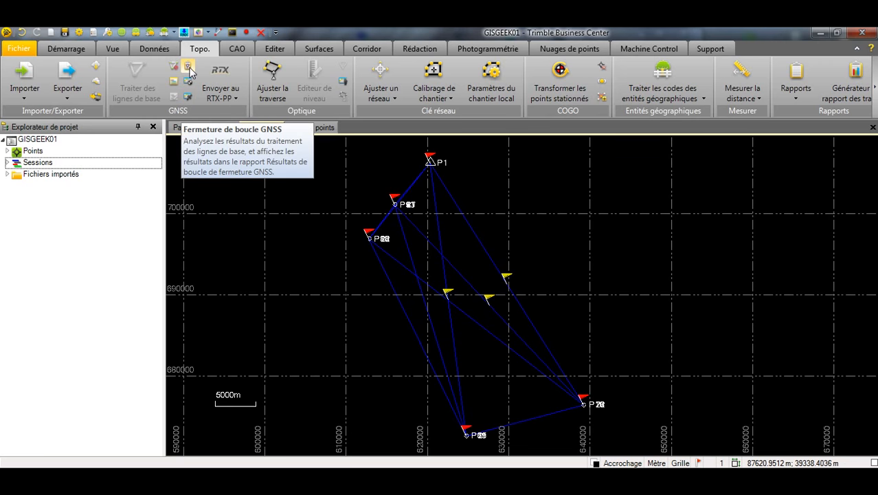
{"action": "left_click", "coordinate": [189, 69]}
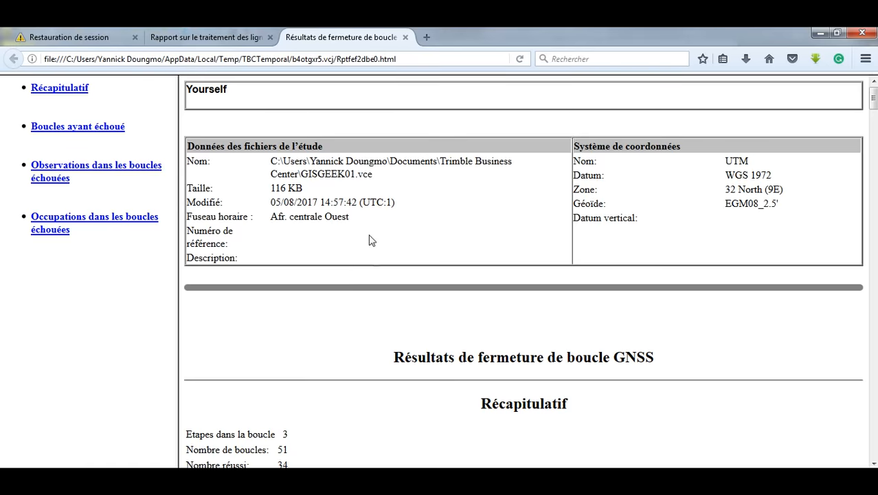
{"action": "scroll", "coordinate": [369, 240], "scroll_direction": "down", "scroll_amount": 15}
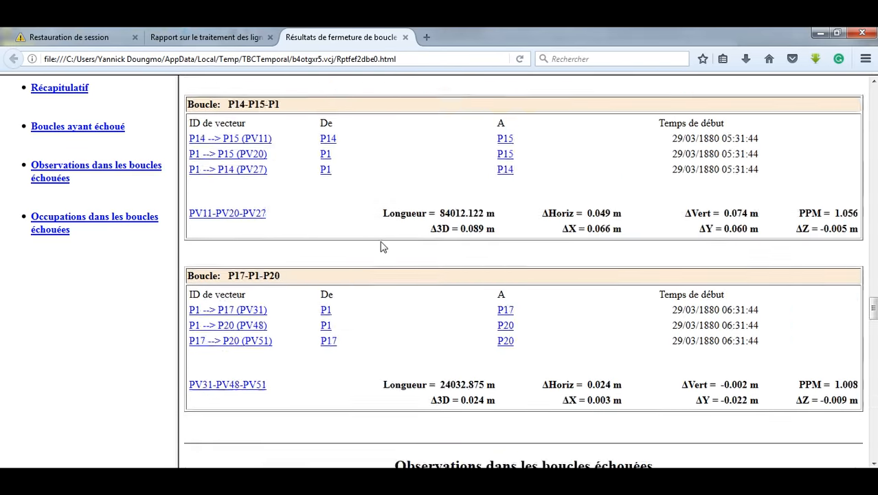
{"action": "scroll", "coordinate": [383, 247], "scroll_direction": "down", "scroll_amount": 15}
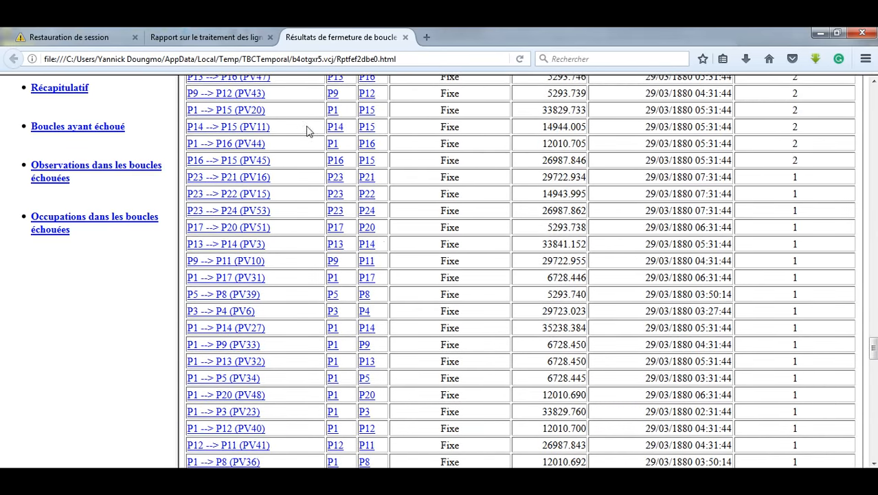
{"action": "left_click", "coordinate": [817, 33]}
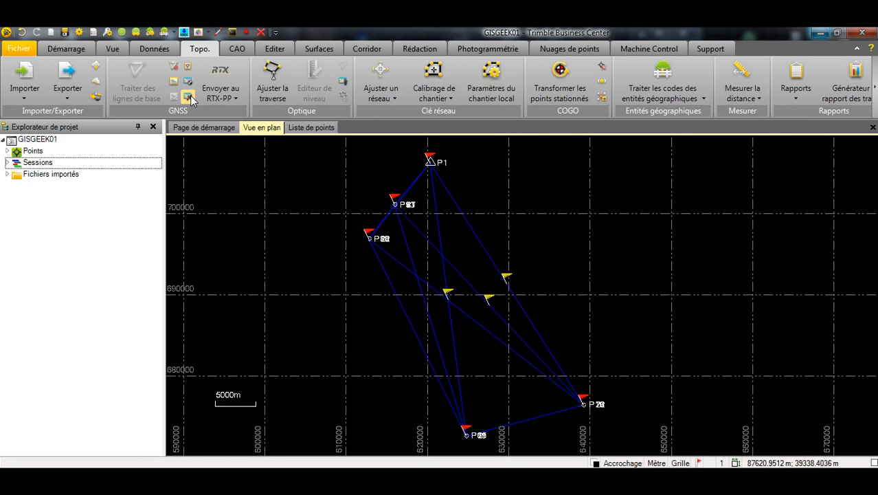
Open the vector spreadsheet and look through the precisions, lengths and antenna heights of the processed vectors.
{"action": "left_click", "coordinate": [192, 99]}
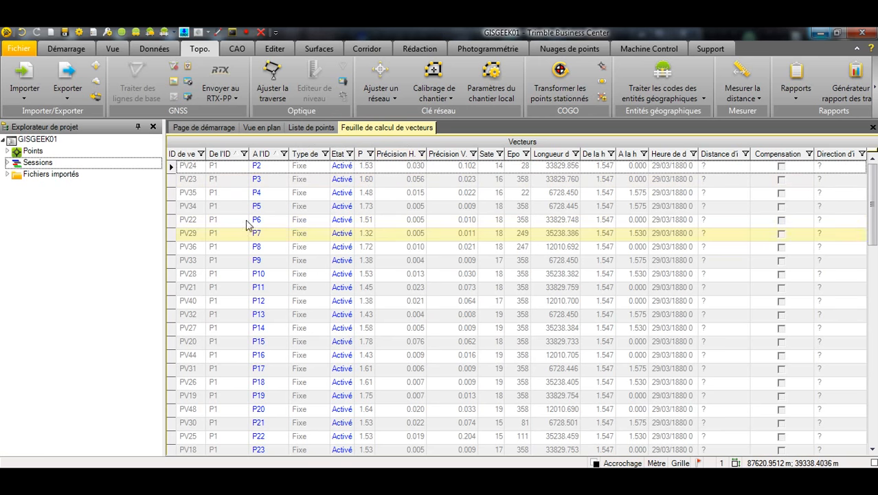
{"action": "left_click", "coordinate": [384, 168]}
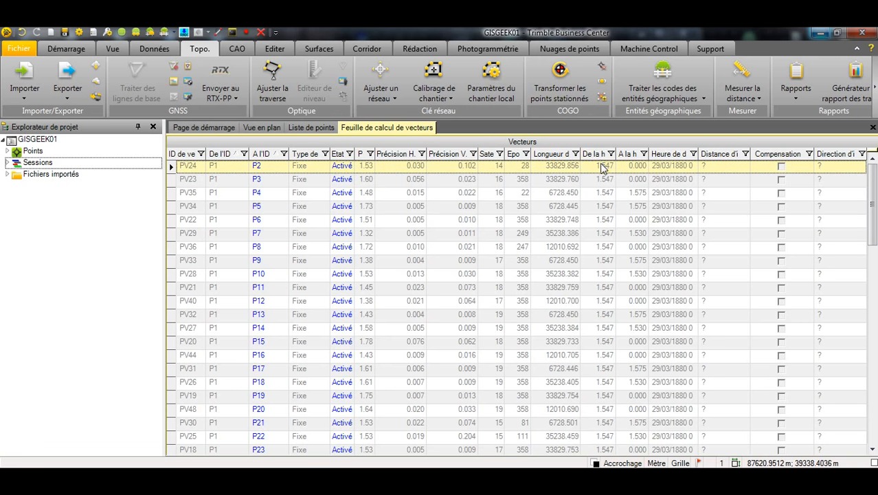
{"action": "scroll", "coordinate": [599, 223], "scroll_direction": "down", "scroll_amount": 10}
{"action": "scroll", "coordinate": [621, 282], "scroll_direction": "up", "scroll_amount": 10}
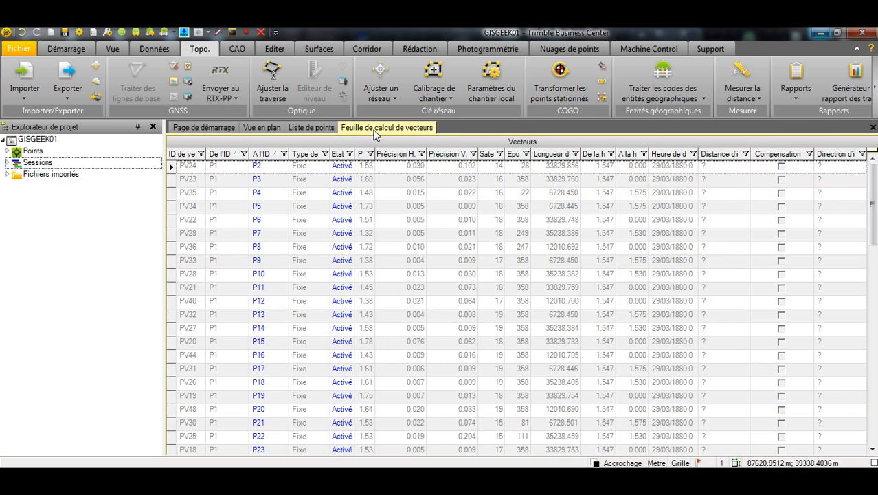
Return to the plan view and inspect the flagged control point P1 and the baselines leaving it.
{"action": "left_click", "coordinate": [262, 128]}
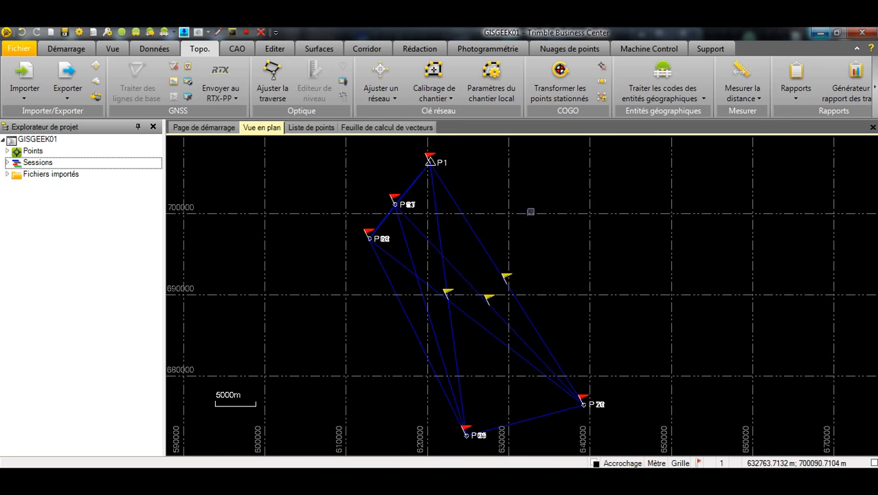
{"action": "scroll", "coordinate": [429, 160], "scroll_direction": "up", "scroll_amount": 4}
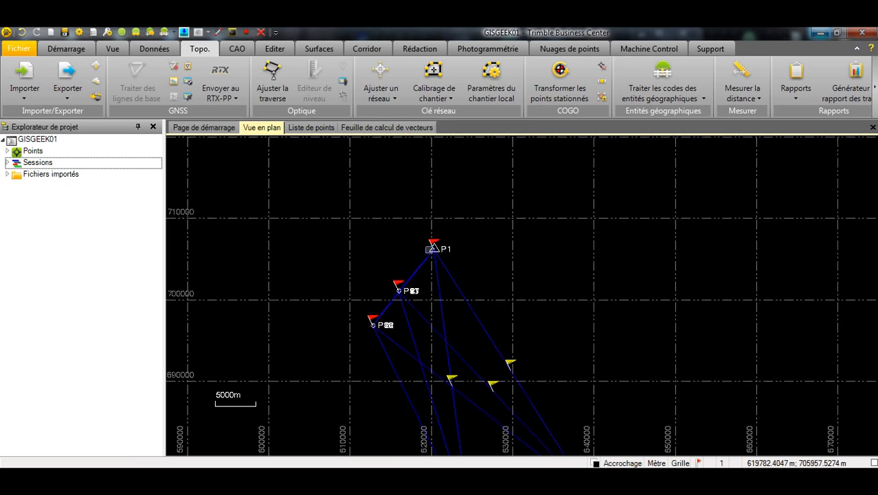
{"action": "scroll", "coordinate": [455, 268], "scroll_direction": "up", "scroll_amount": 3}
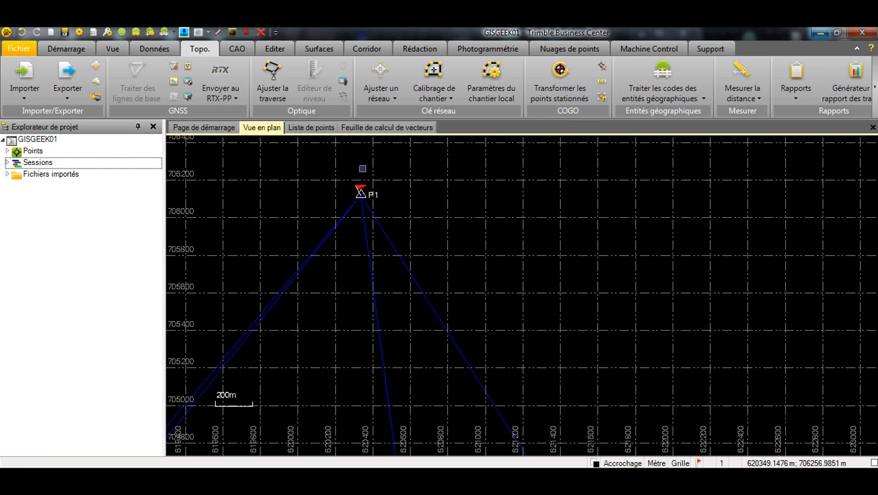
{"action": "scroll", "coordinate": [363, 167], "scroll_direction": "down", "scroll_amount": 5}
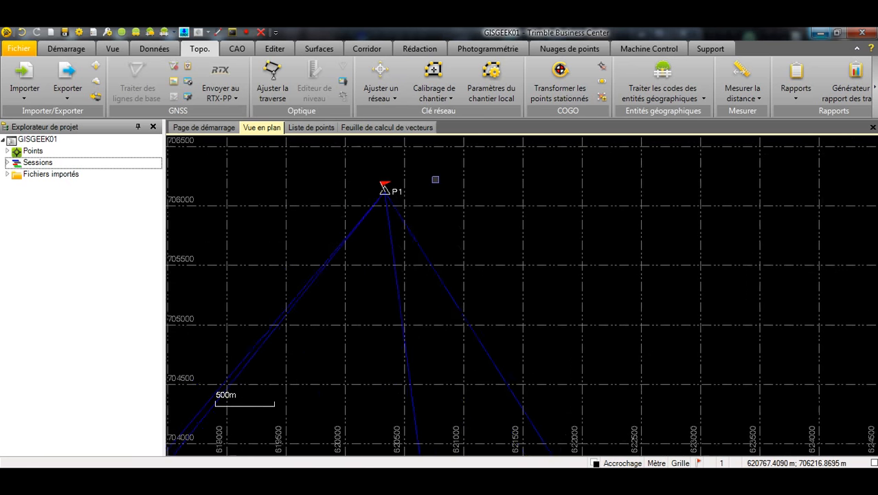
Expand the project's points and the data under P10, and generate the point derivation report for P10.
{"action": "left_click", "coordinate": [7, 151]}
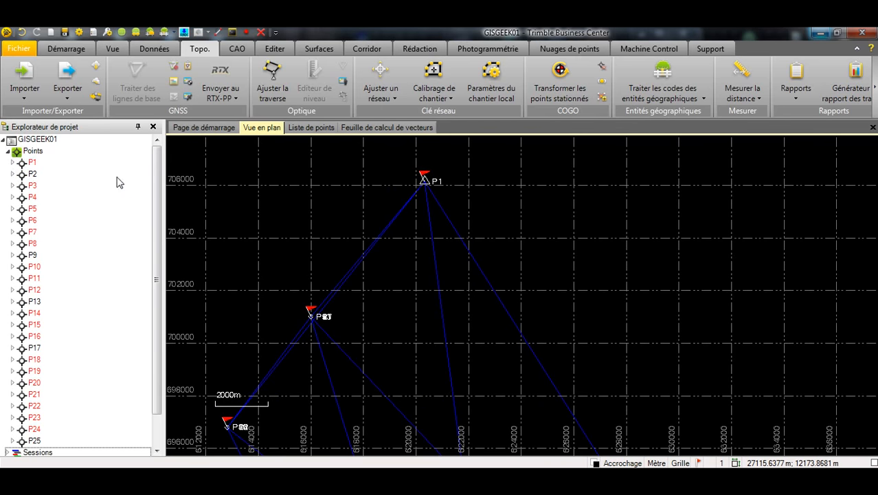
{"action": "scroll", "coordinate": [134, 185], "scroll_direction": "down", "scroll_amount": 1}
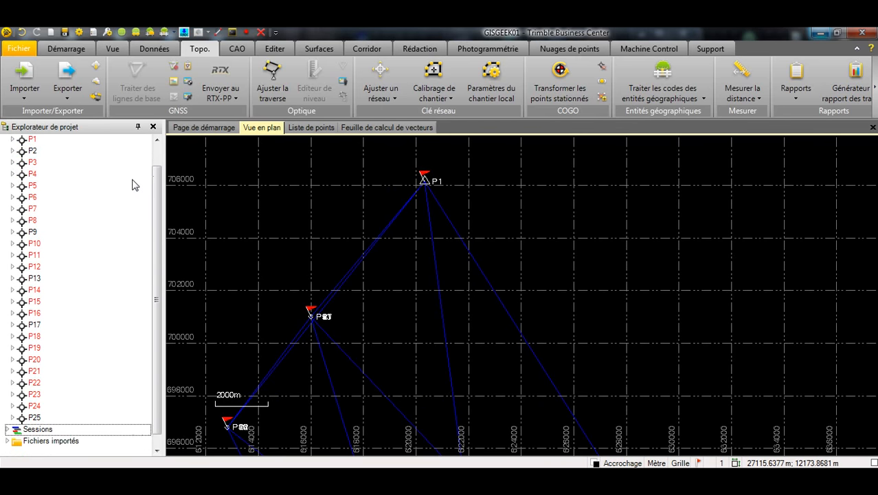
{"action": "left_click", "coordinate": [13, 244]}
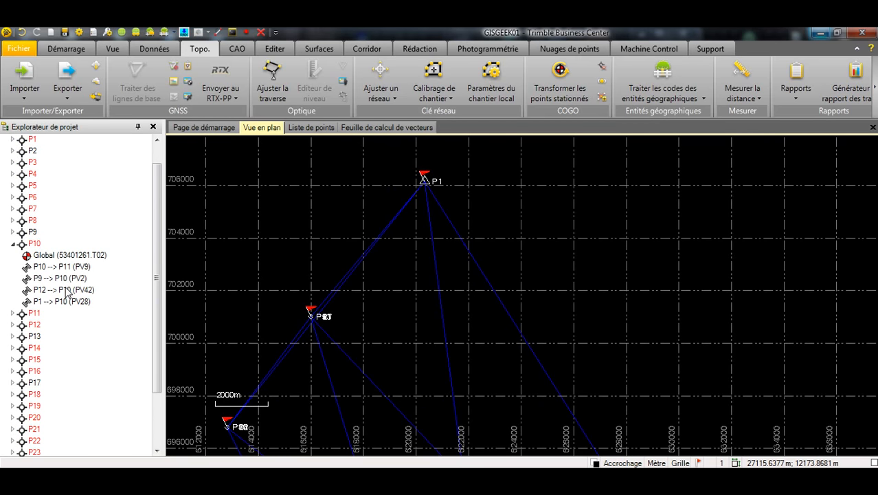
{"action": "right_click", "coordinate": [35, 246]}
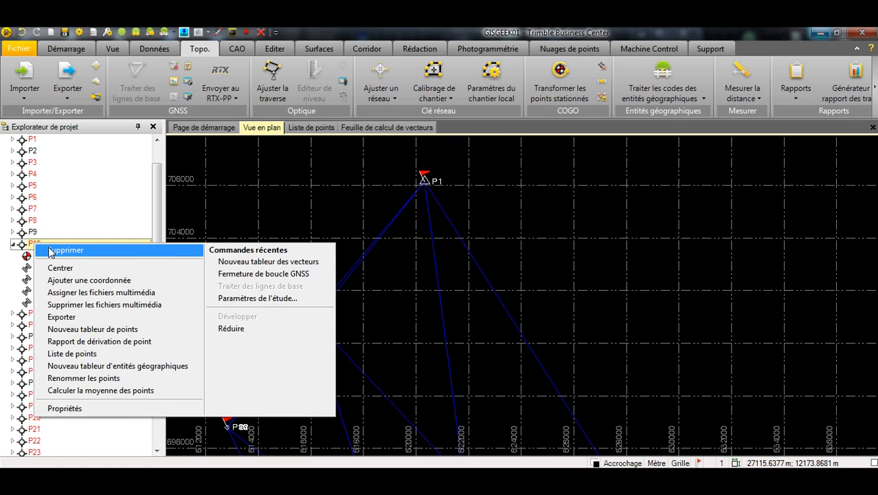
{"action": "left_click", "coordinate": [108, 342]}
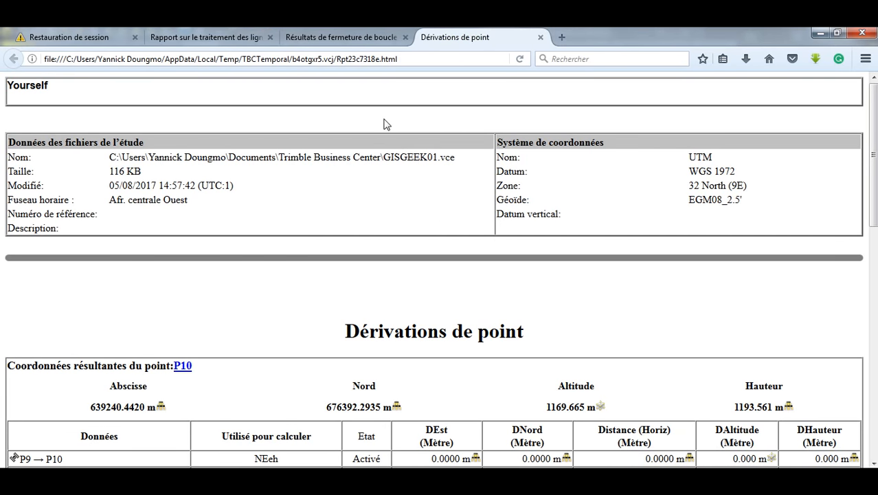
Examine the east, north and horizontal distance deviations of P12 → P10 and P1 → P10 in the report, and return to the plan view.
{"action": "scroll", "coordinate": [364, 282], "scroll_direction": "down", "scroll_amount": 3}
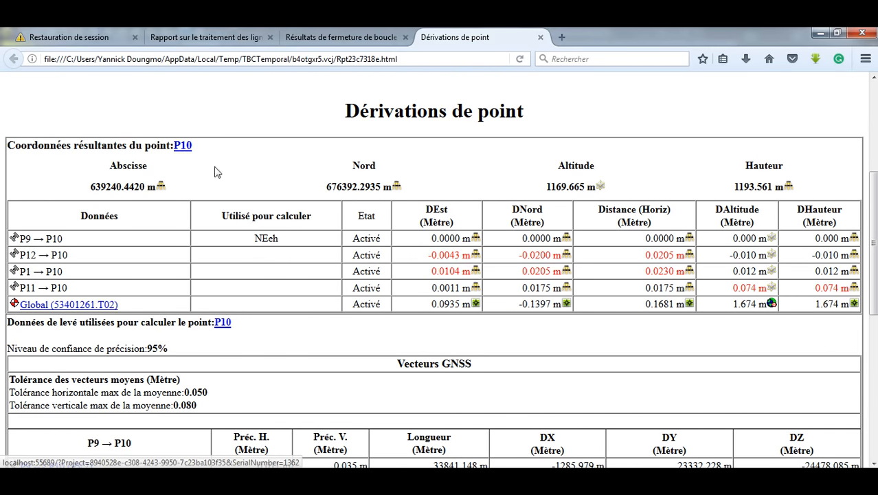
{"action": "triple_click", "coordinate": [422, 259]}
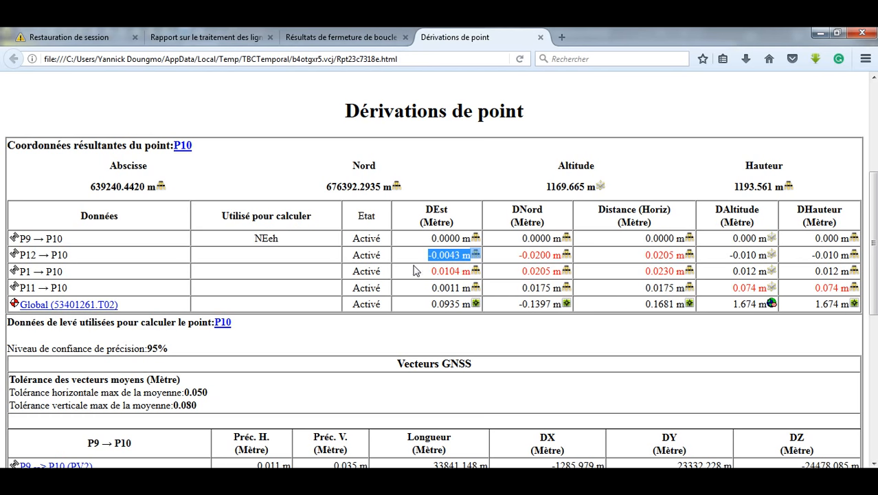
{"action": "left_click_drag", "start_coordinate": [413, 274], "coordinate": [577, 260]}
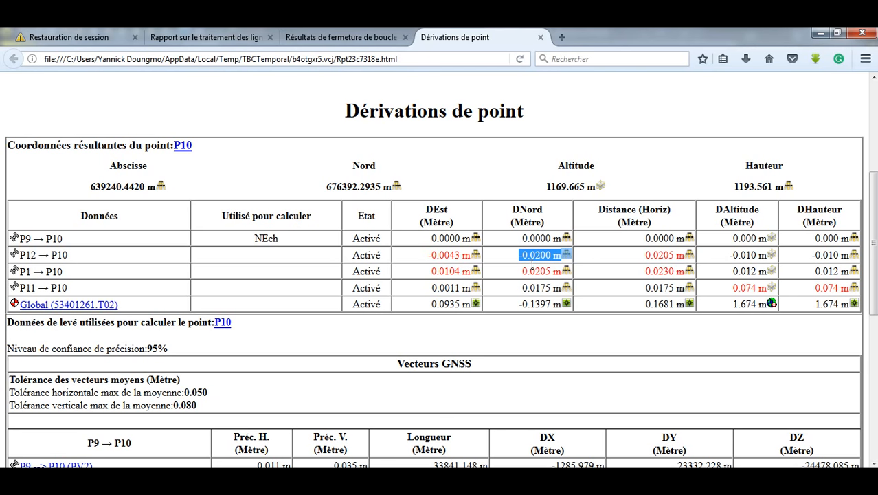
{"action": "left_click_drag", "start_coordinate": [507, 274], "coordinate": [582, 275]}
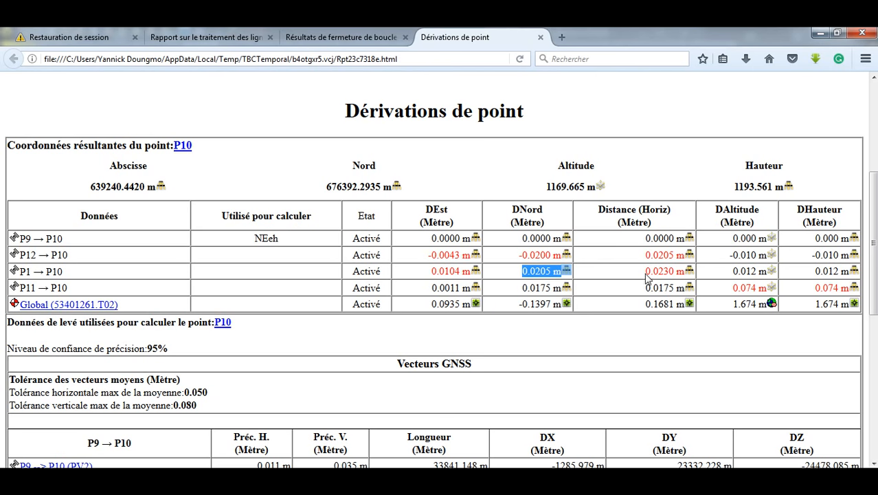
{"action": "left_click_drag", "start_coordinate": [631, 254], "coordinate": [722, 254]}
{"action": "left_click_drag", "start_coordinate": [625, 272], "coordinate": [711, 271]}
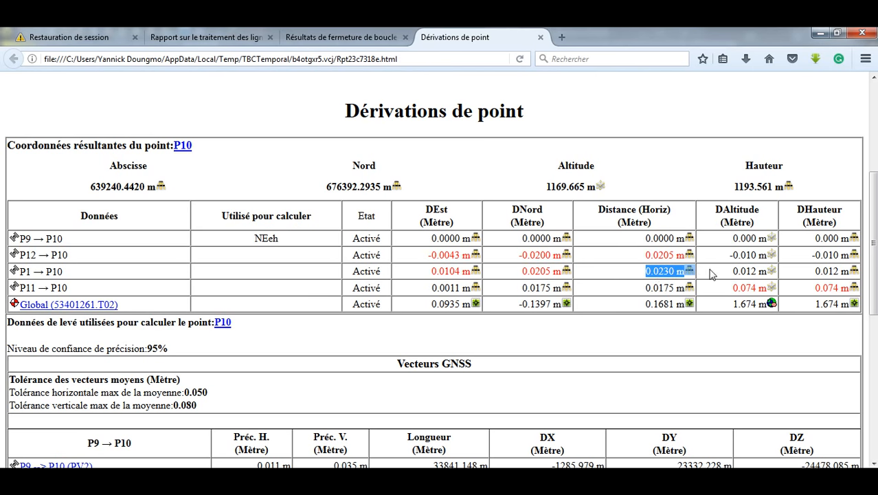
{"action": "left_click", "coordinate": [612, 294]}
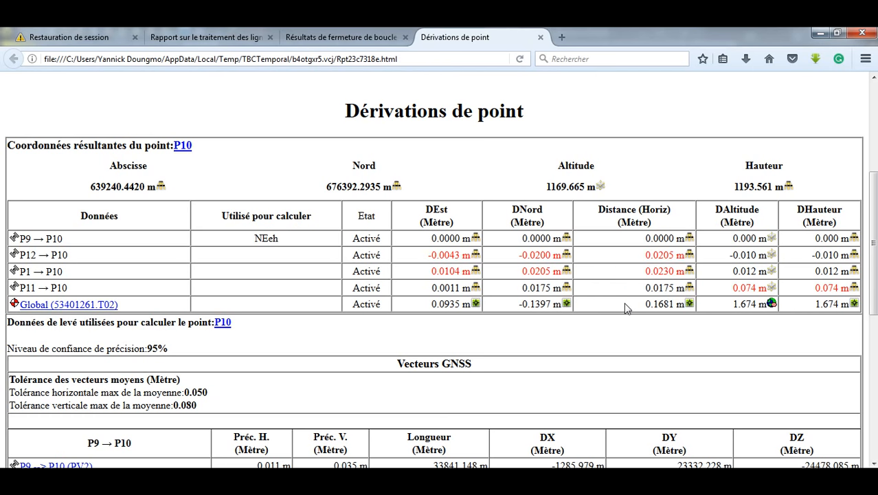
{"action": "left_click", "coordinate": [819, 32]}
{"action": "scroll", "coordinate": [401, 217], "scroll_direction": "down", "scroll_amount": 3}
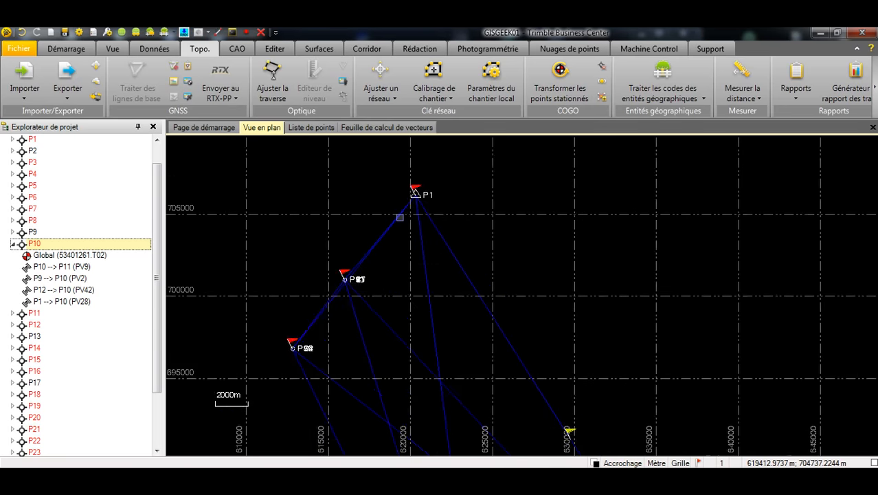
{"action": "left_click_drag", "start_coordinate": [429, 290], "coordinate": [435, 215]}
{"action": "scroll", "coordinate": [433, 215], "scroll_direction": "down", "scroll_amount": 1}
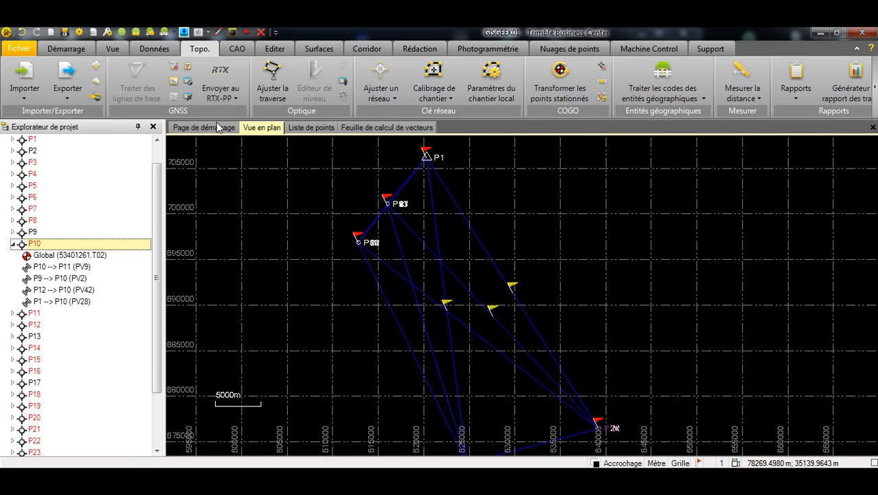
In the baseline processing quality settings, set the flag threshold for horizontal precision to 0.100 m + 1.0 ppm.
{"action": "left_click", "coordinate": [80, 33]}
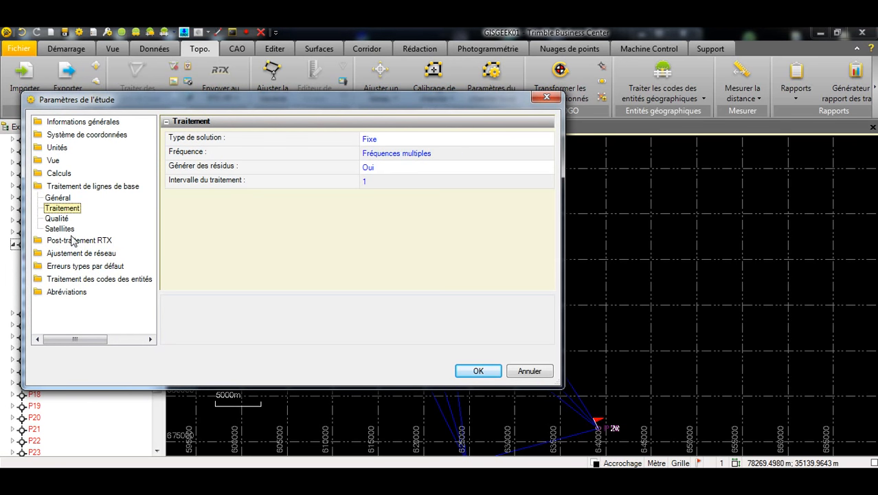
{"action": "left_click", "coordinate": [58, 218]}
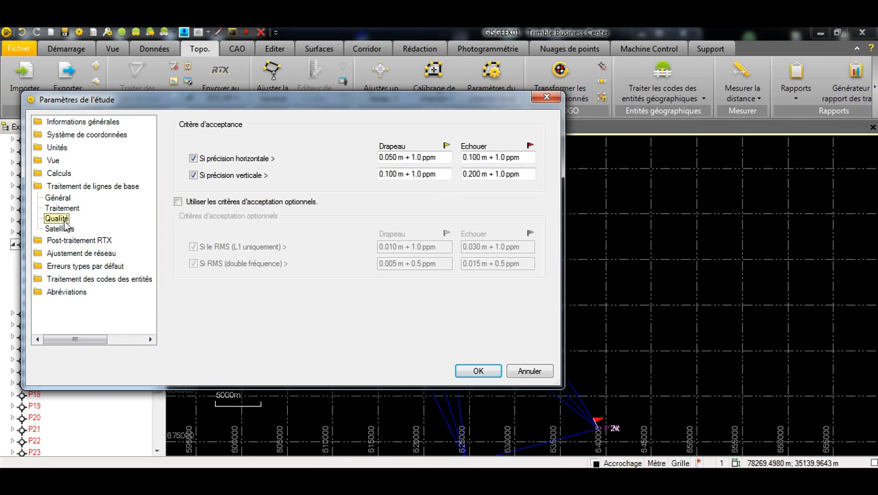
{"action": "left_click", "coordinate": [397, 162]}
{"action": "key", "text": "BackSpace"}
{"action": "key", "text": "BackSpace"}
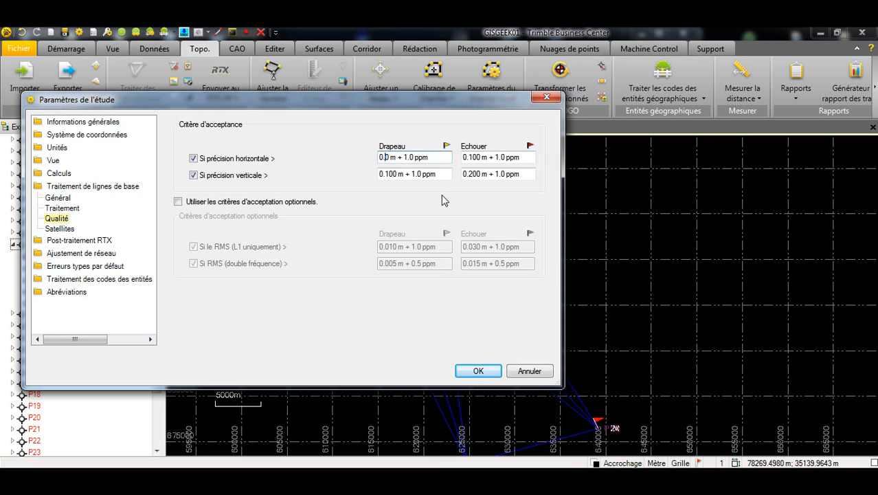
{"action": "type", "text": "10"}
Try changing the vertical precision flag threshold to 0.200 m and put it back to 0.100 m + 1.0 ppm.
{"action": "left_click", "coordinate": [395, 175]}
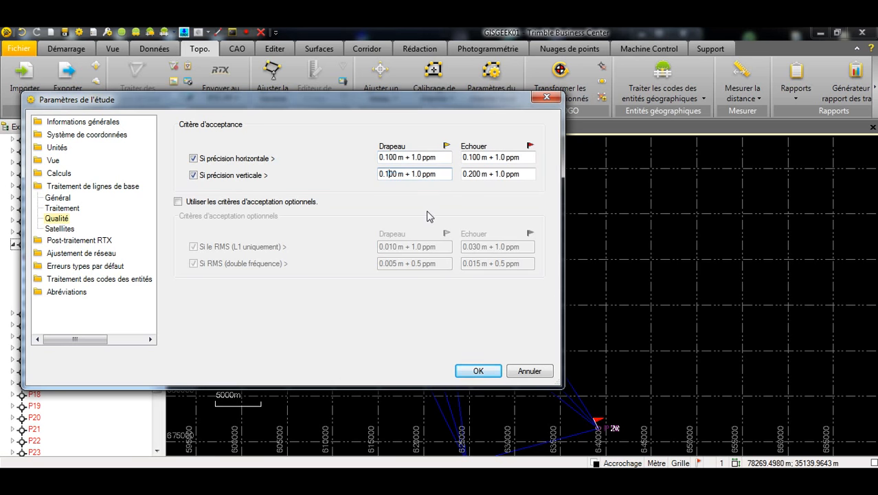
{"action": "key", "text": "BackSpace"}
{"action": "type", "text": "2"}
{"action": "key", "text": "BackSpace"}
{"action": "type", "text": "1"}
Restore the horizontal precision flag threshold and accept the project settings.
{"action": "left_click", "coordinate": [398, 160]}
{"action": "key", "text": "BackSpace"}
{"action": "key", "text": "BackSpace"}
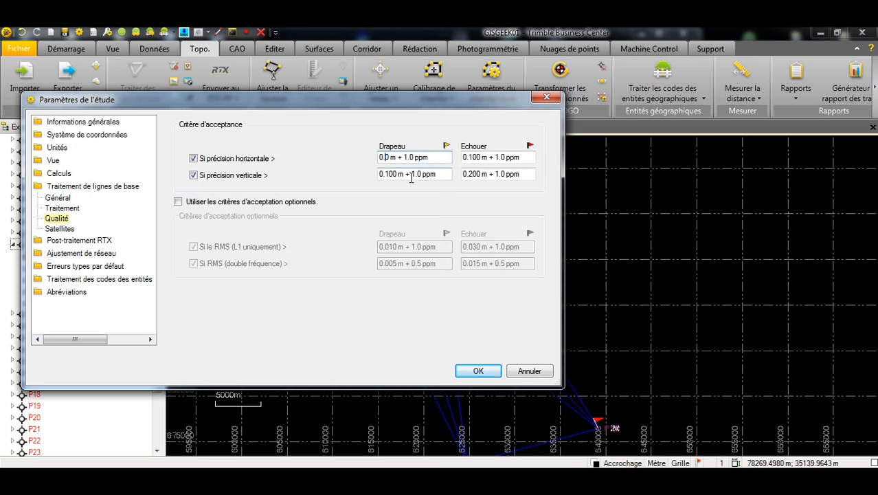
{"action": "type", "text": "5"}
{"action": "left_click", "coordinate": [478, 371]}
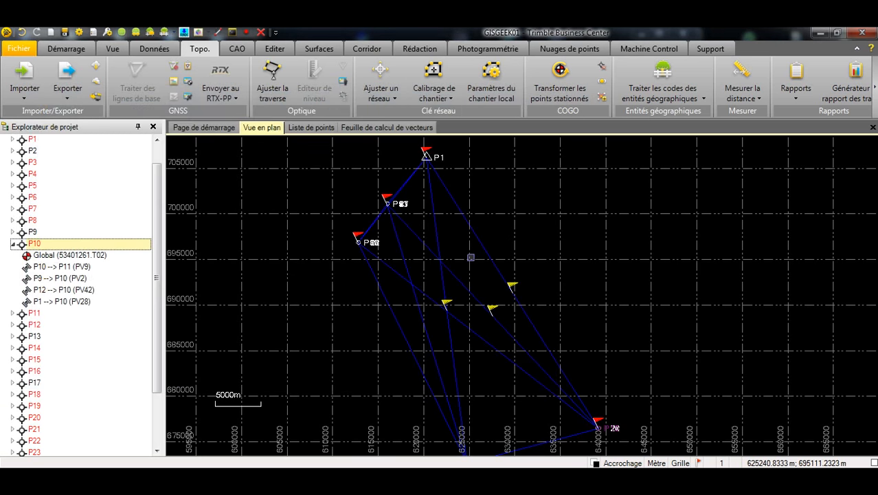
Bring the whole baseline network into view and open the list of available reports.
{"action": "scroll", "coordinate": [470, 257], "scroll_direction": "down", "scroll_amount": 1}
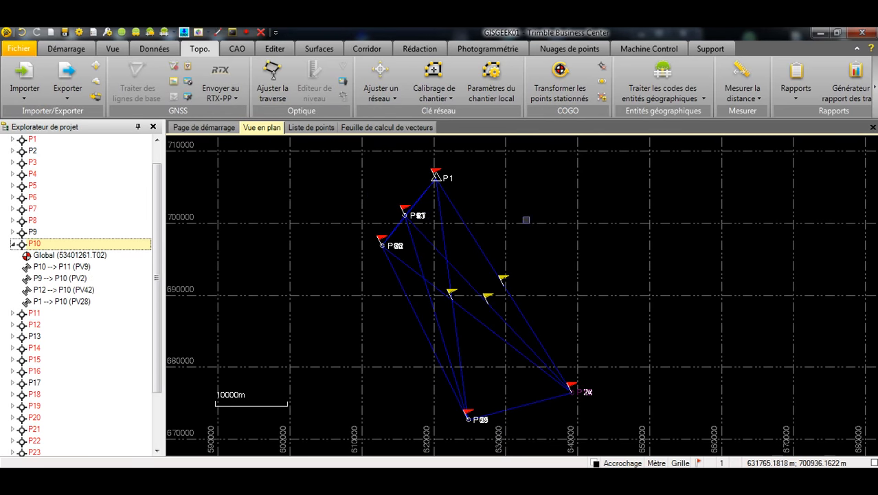
{"action": "left_click_drag", "start_coordinate": [462, 257], "coordinate": [479, 265]}
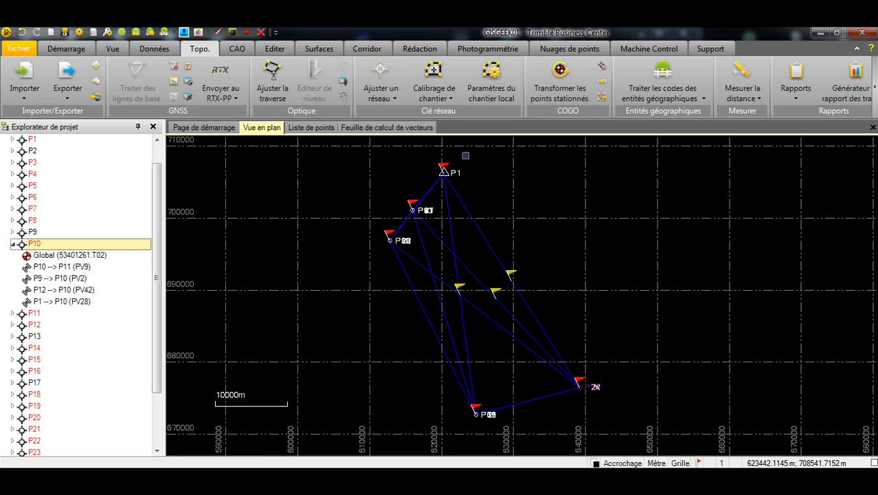
{"action": "left_click", "coordinate": [808, 101]}
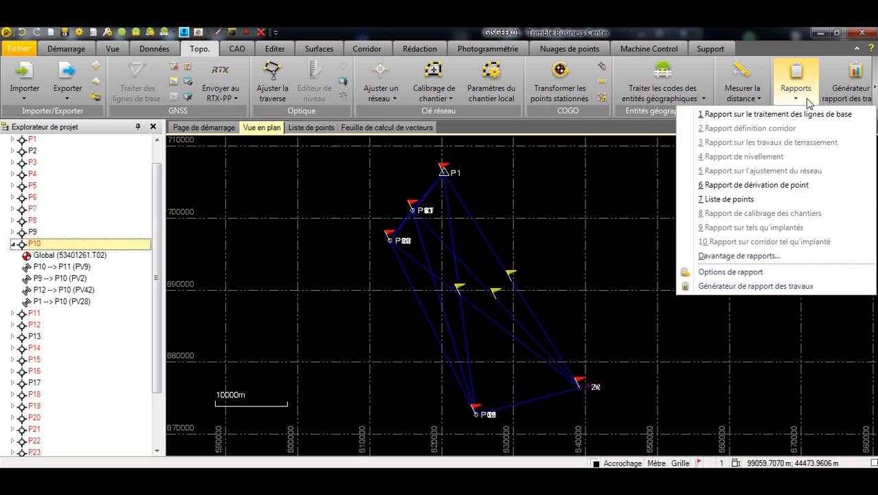